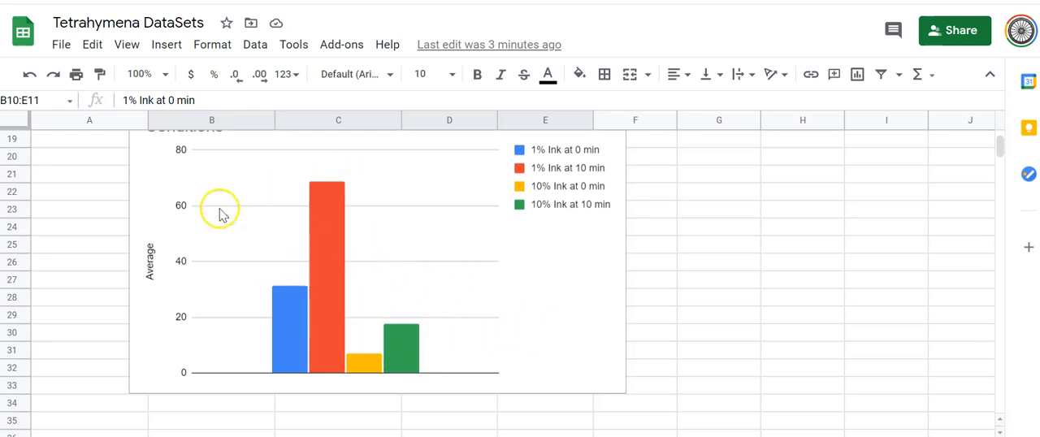
Step: Copy the standard deviation for 1% Ink at 0 min from cell B12
{"action": "scroll", "coordinate": [734, 331], "scroll_direction": "up", "scroll_amount": 3}
{"action": "scroll", "coordinate": [733, 331], "scroll_direction": "up", "scroll_amount": 1}
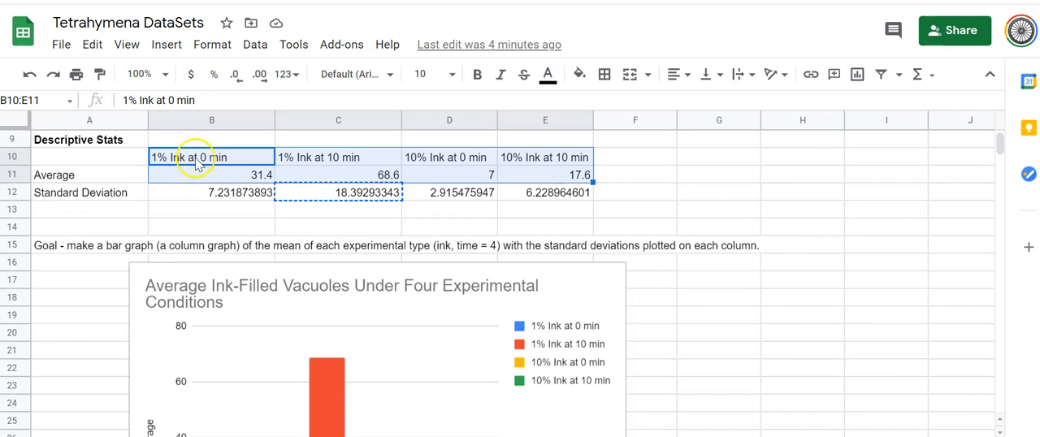
{"action": "left_click", "coordinate": [211, 195]}
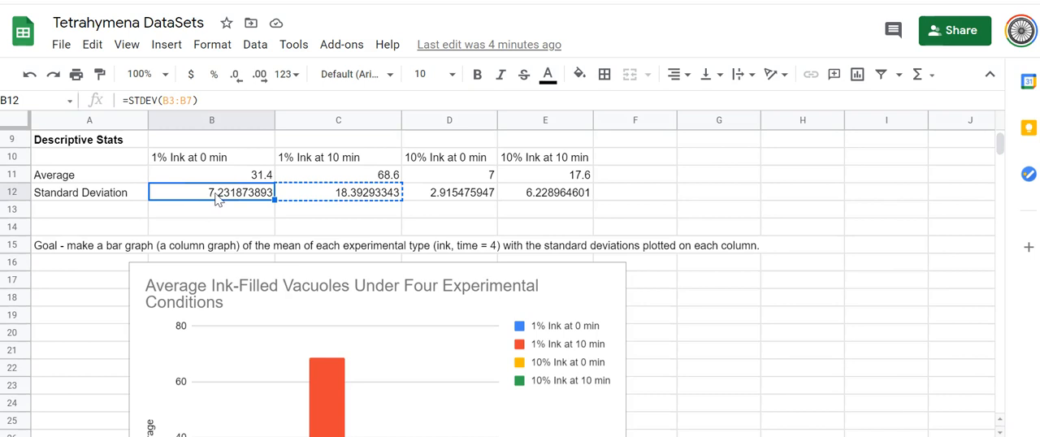
{"action": "key", "text": "ctrl+c"}
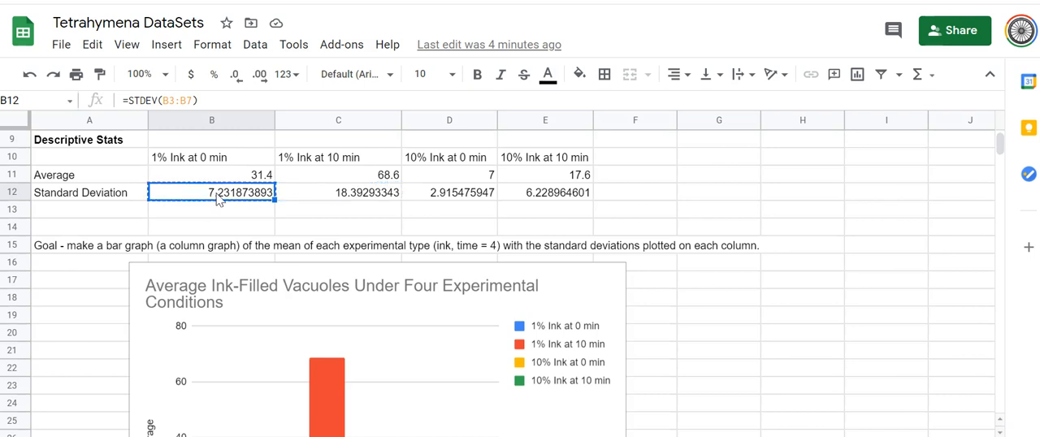
Step: Open the series settings for the 1% Ink at 0 min column in the chart
{"action": "scroll", "coordinate": [780, 323], "scroll_direction": "down", "scroll_amount": 1}
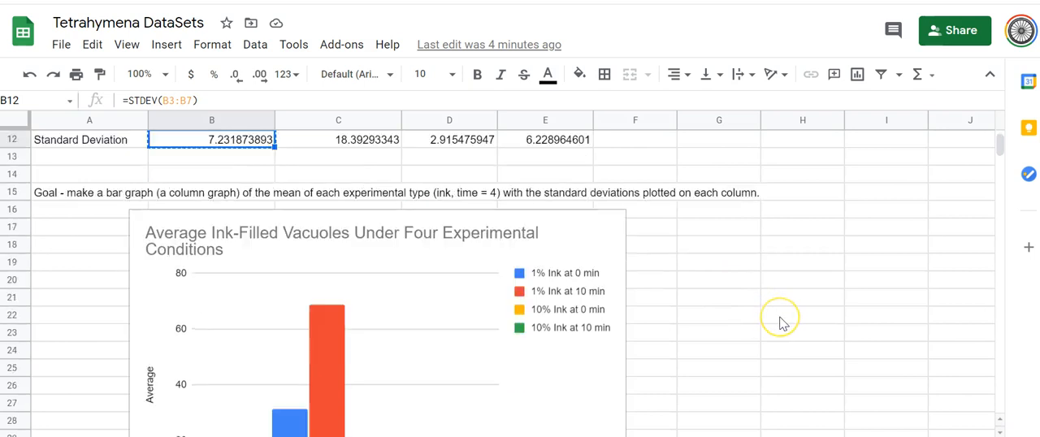
{"action": "scroll", "coordinate": [779, 322], "scroll_direction": "down", "scroll_amount": 2}
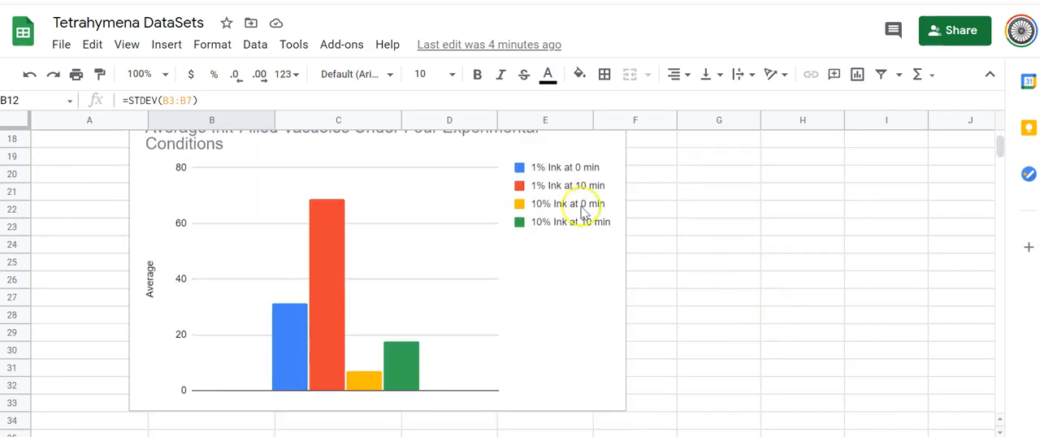
{"action": "left_click", "coordinate": [285, 341]}
{"action": "mouse_move", "coordinate": [285, 340]}
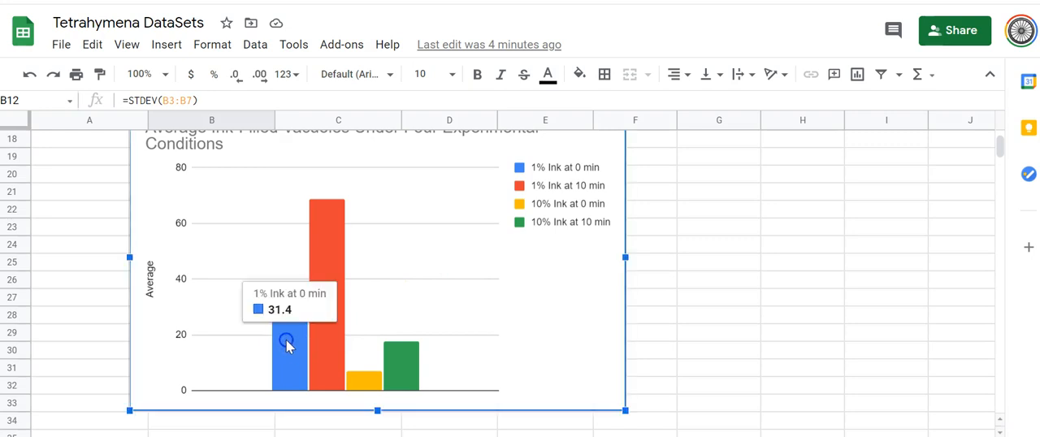
{"action": "double_click", "coordinate": [286, 339]}
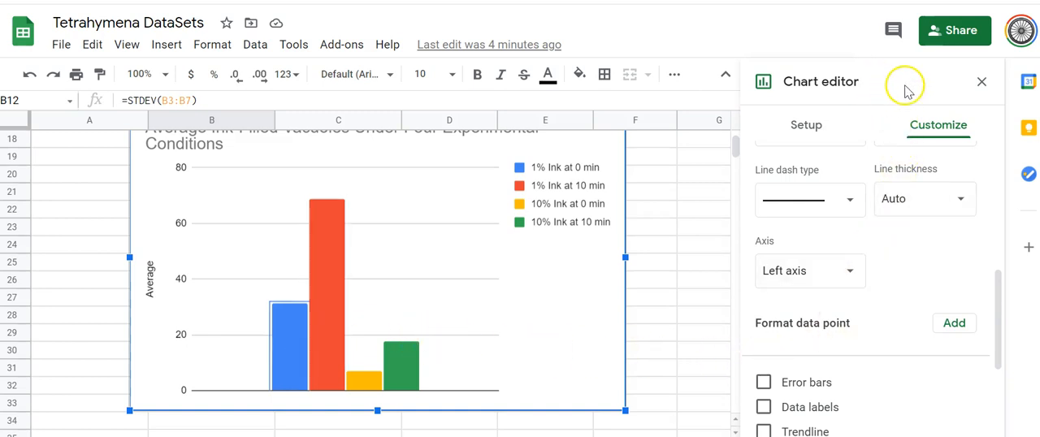
{"action": "scroll", "coordinate": [930, 266], "scroll_direction": "up", "scroll_amount": 3}
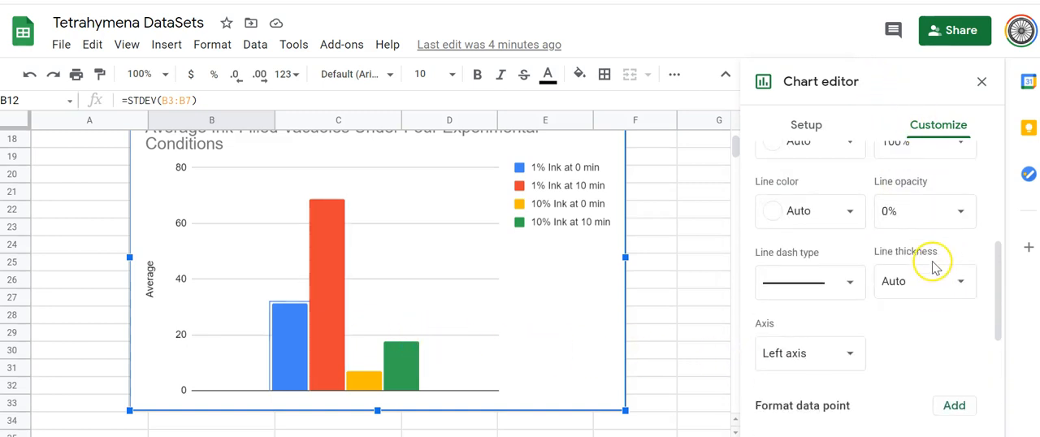
{"action": "scroll", "coordinate": [933, 263], "scroll_direction": "up", "scroll_amount": 3}
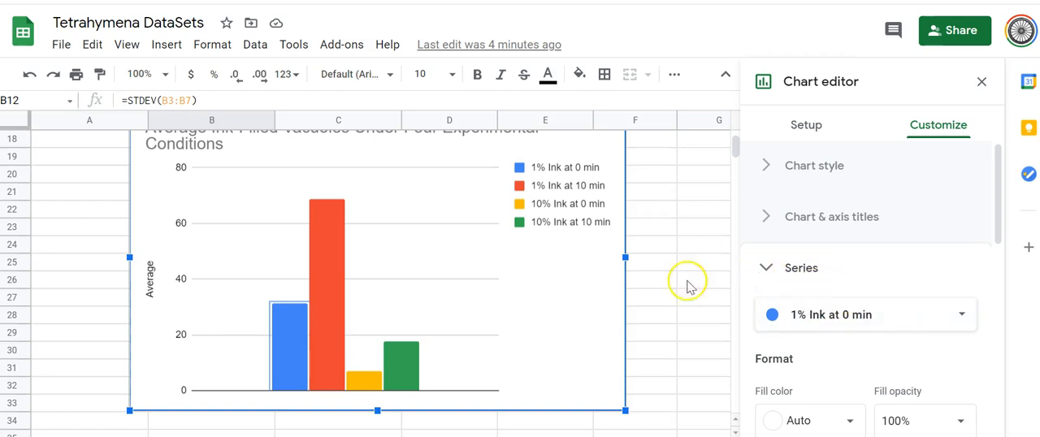
Step: Turn on error bars for the 1% Ink at 0 min series
{"action": "scroll", "coordinate": [865, 321], "scroll_direction": "down", "scroll_amount": 1}
{"action": "scroll", "coordinate": [869, 328], "scroll_direction": "down", "scroll_amount": 5}
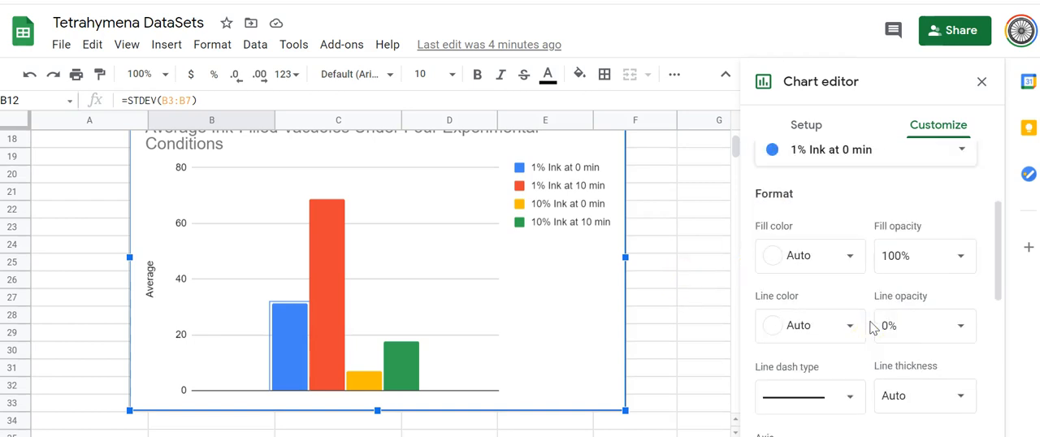
{"action": "scroll", "coordinate": [871, 324], "scroll_direction": "down", "scroll_amount": 2}
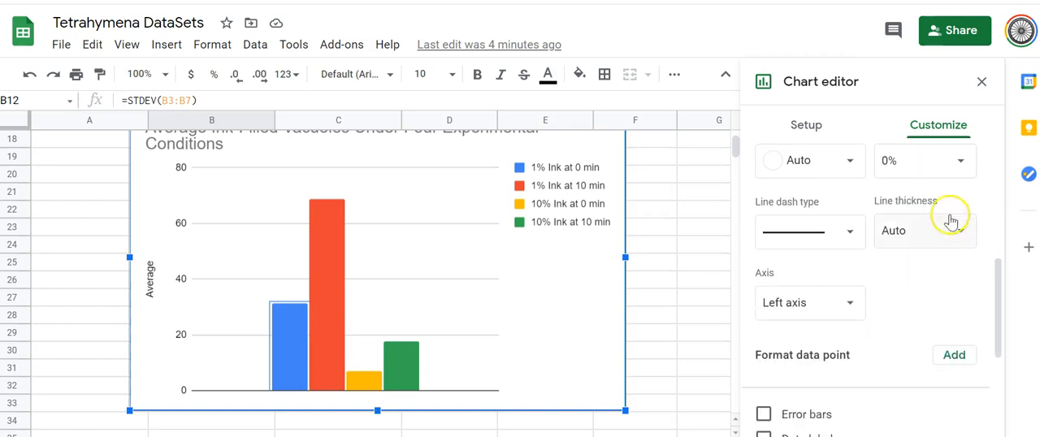
{"action": "scroll", "coordinate": [934, 323], "scroll_direction": "down", "scroll_amount": 2}
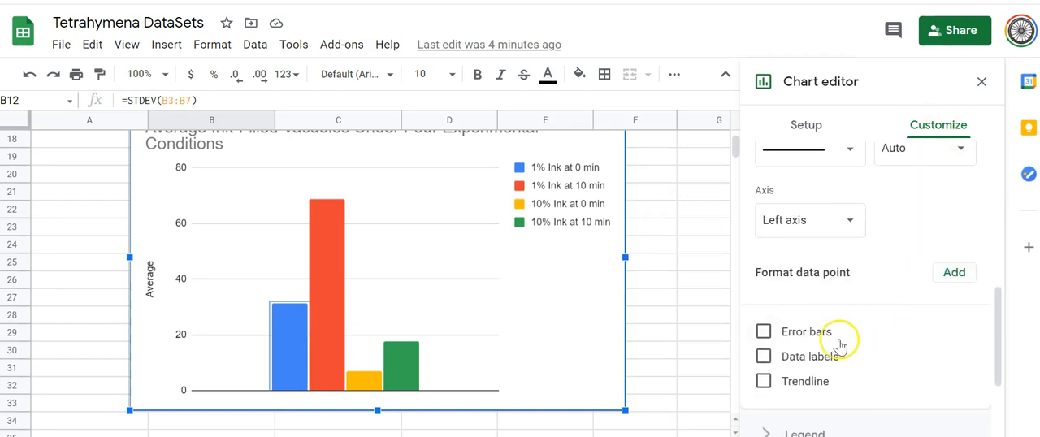
{"action": "left_click", "coordinate": [763, 333]}
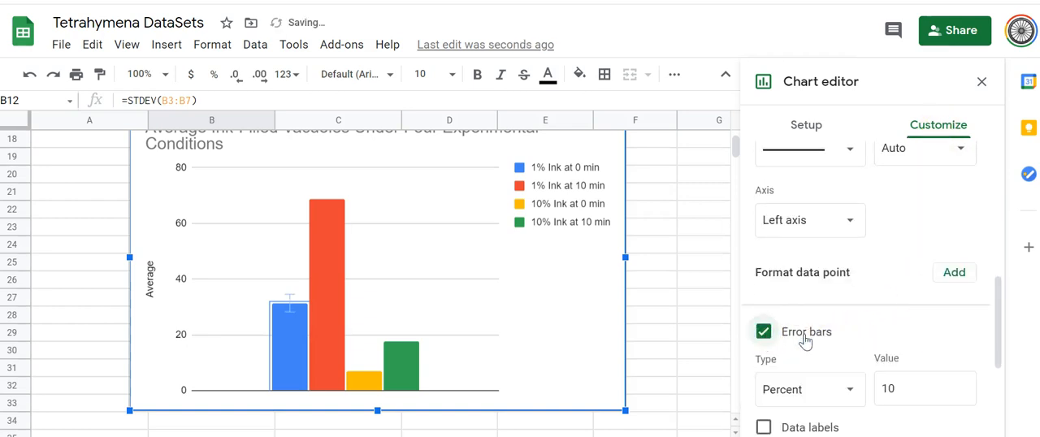
Step: Set the 1% Ink at 0 min error bars to Constant with the copied value 7.231873893, and close the chart settings
{"action": "scroll", "coordinate": [889, 309], "scroll_direction": "down", "scroll_amount": 2}
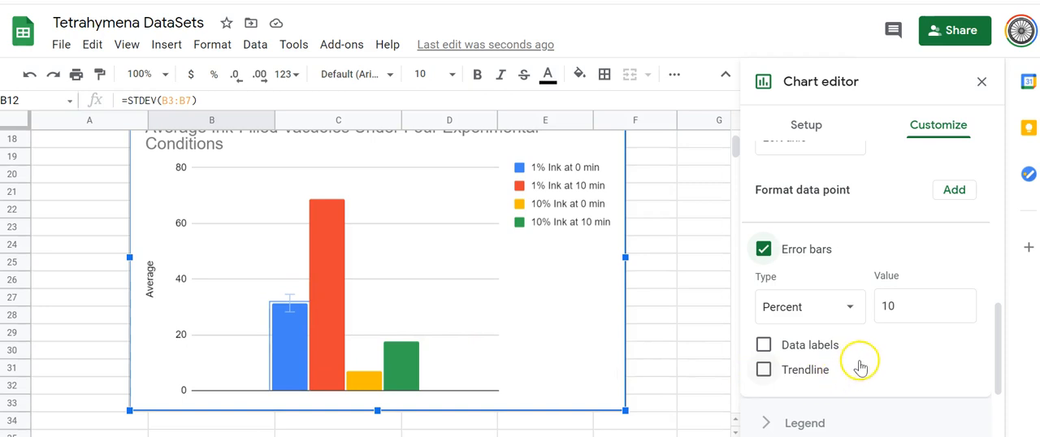
{"action": "left_click", "coordinate": [850, 309]}
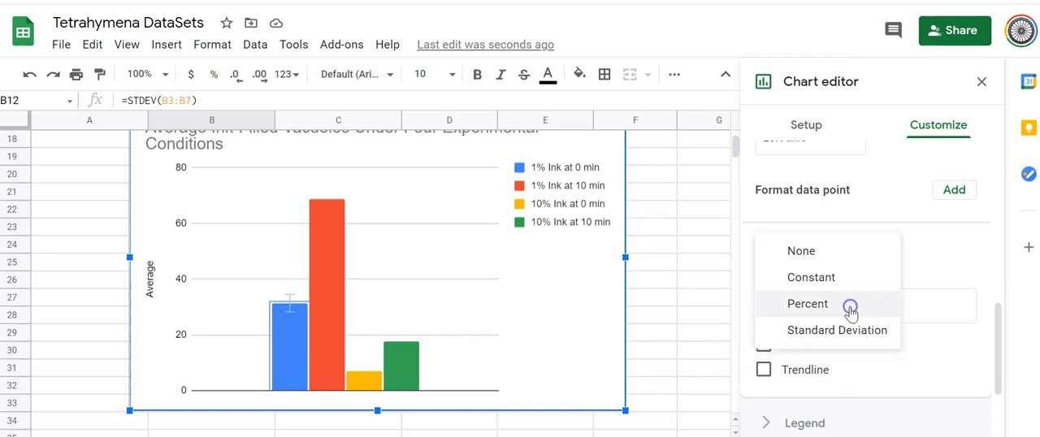
{"action": "left_click", "coordinate": [810, 280]}
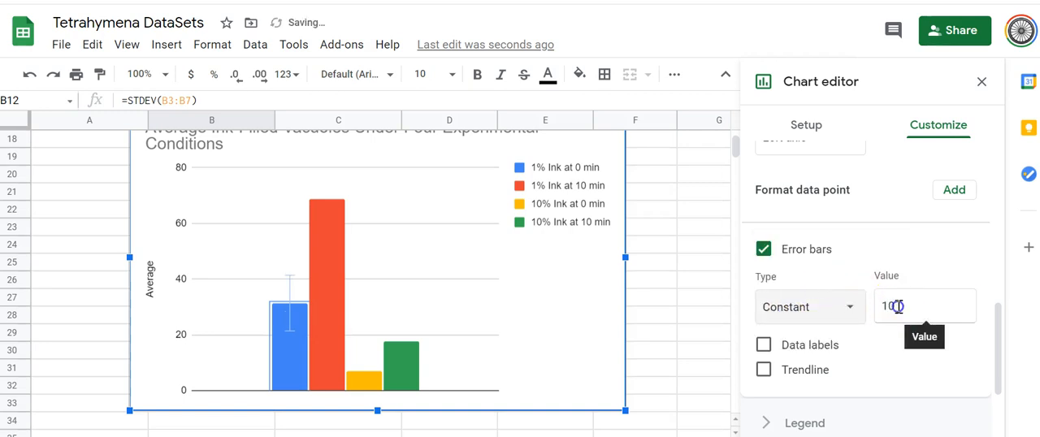
{"action": "left_click_drag", "start_coordinate": [897, 306], "coordinate": [879, 306]}
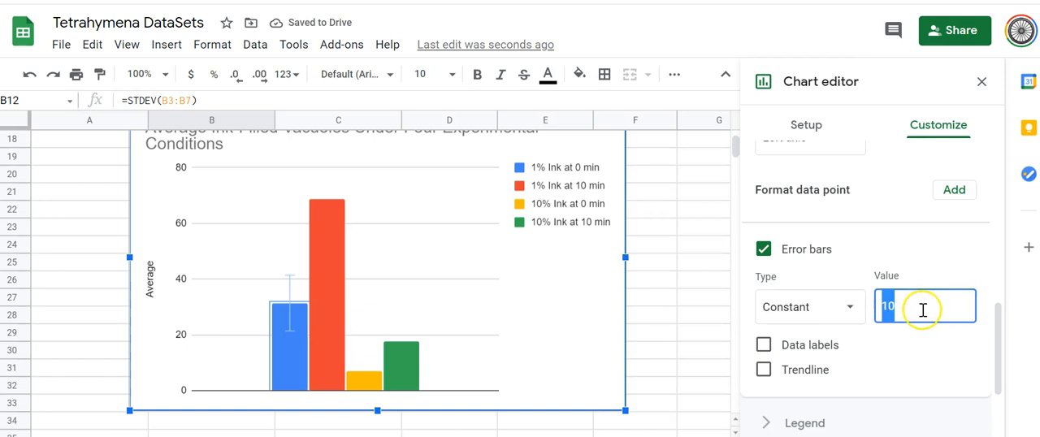
{"action": "key", "text": "ctrl+v"}
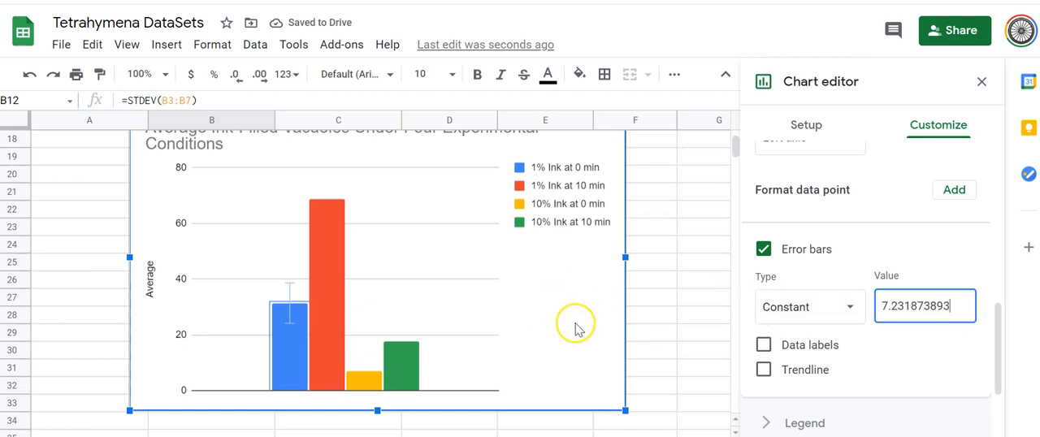
{"action": "left_click", "coordinate": [701, 320]}
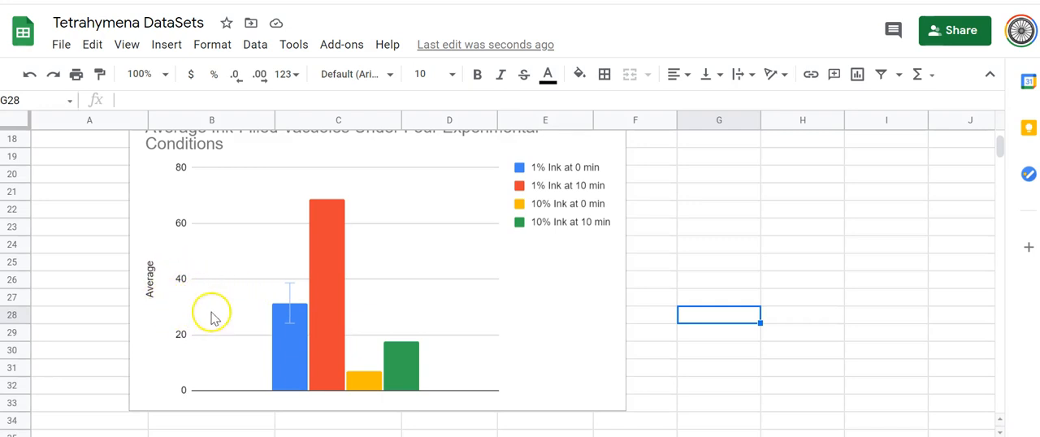
Step: Copy the standard deviation for 1% Ink at 10 min from cell C12
{"action": "scroll", "coordinate": [539, 313], "scroll_direction": "up", "scroll_amount": 5}
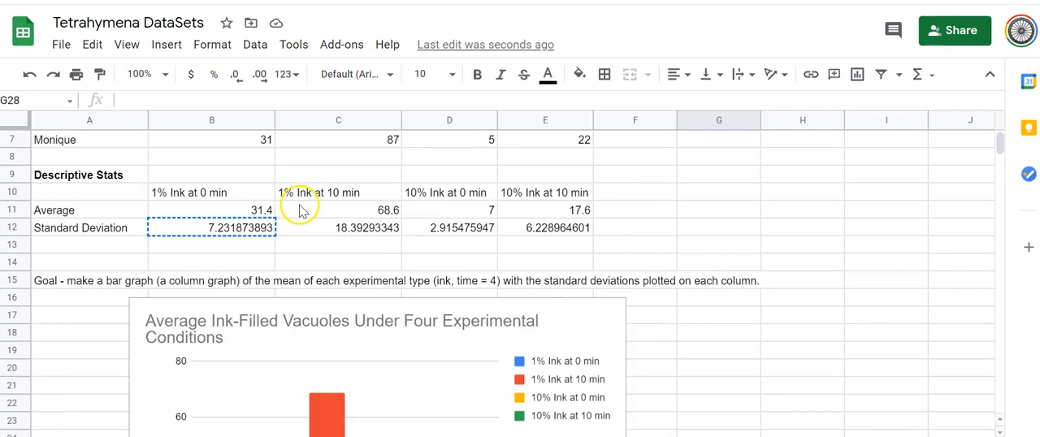
{"action": "left_click", "coordinate": [368, 234]}
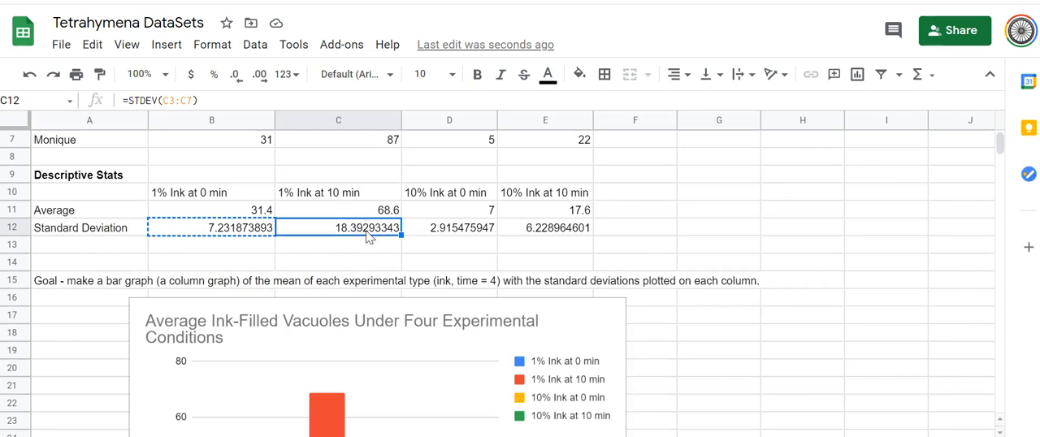
{"action": "key", "text": "ctrl+c"}
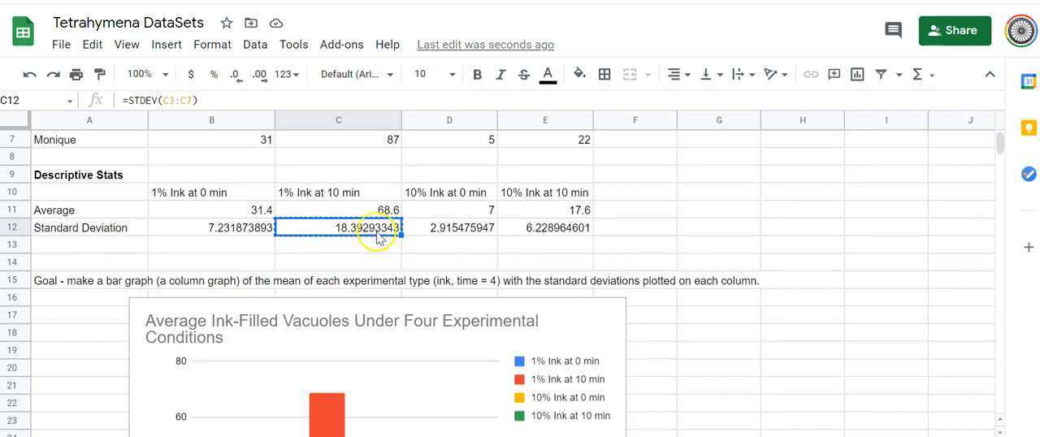
Step: Open the series settings for the 1% Ink at 10 min column in the chart
{"action": "scroll", "coordinate": [824, 346], "scroll_direction": "down", "scroll_amount": 1}
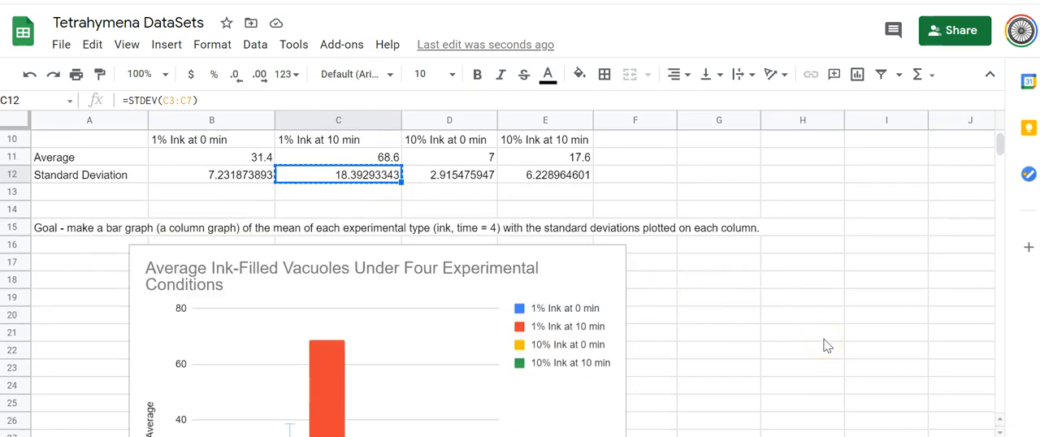
{"action": "scroll", "coordinate": [824, 345], "scroll_direction": "down", "scroll_amount": 2}
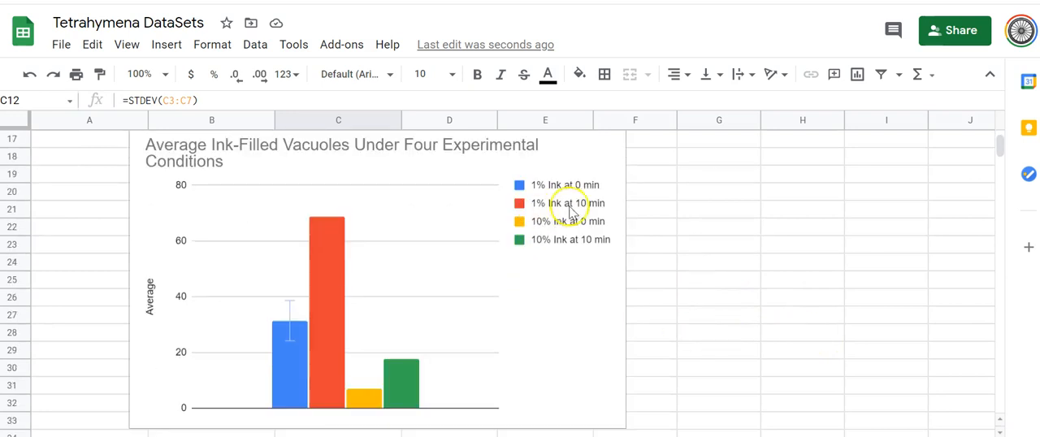
{"action": "left_click", "coordinate": [337, 315]}
{"action": "double_click", "coordinate": [337, 315]}
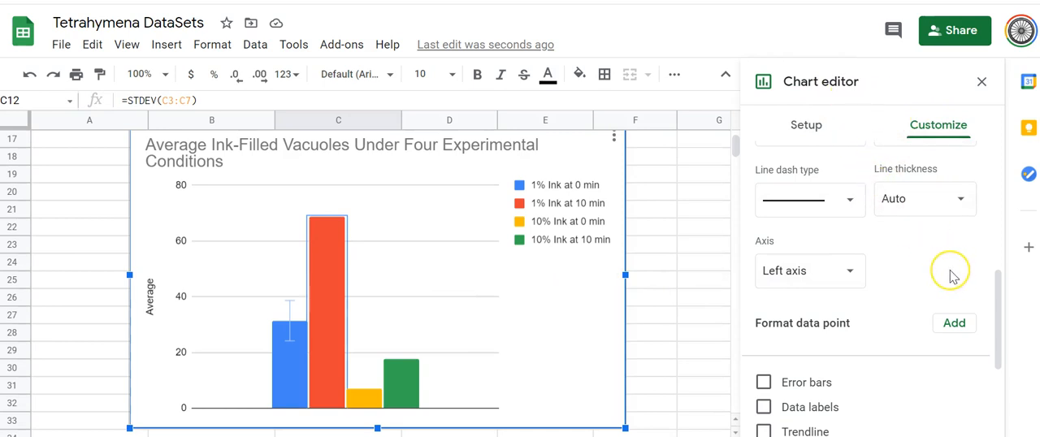
{"action": "scroll", "coordinate": [949, 274], "scroll_direction": "up", "scroll_amount": 3}
{"action": "scroll", "coordinate": [950, 270], "scroll_direction": "up", "scroll_amount": 3}
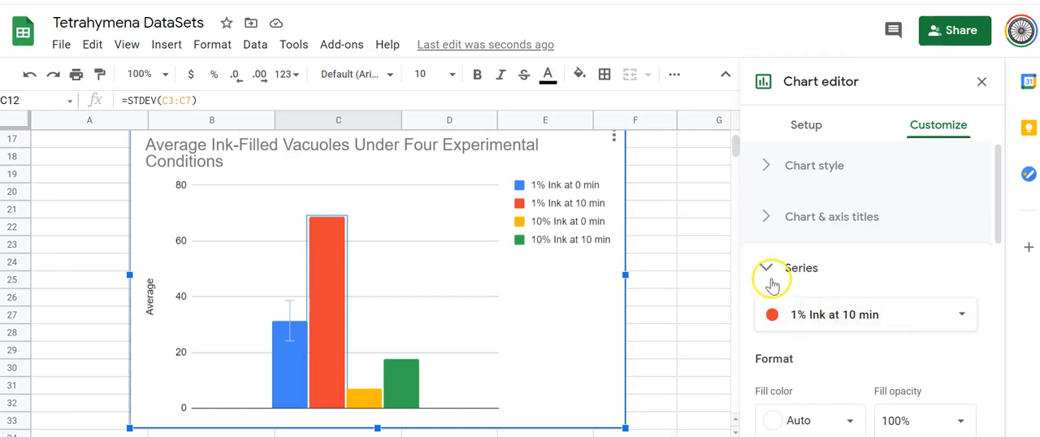
Step: Add error bars to the 1% Ink at 10 min series, using type Constant and the copied value 18.39293343
{"action": "scroll", "coordinate": [896, 329], "scroll_direction": "down", "scroll_amount": 5}
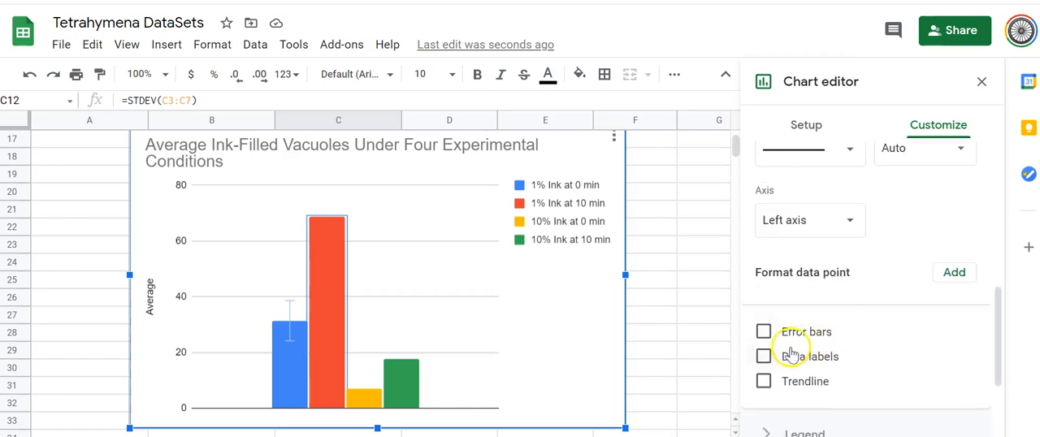
{"action": "left_click", "coordinate": [763, 332]}
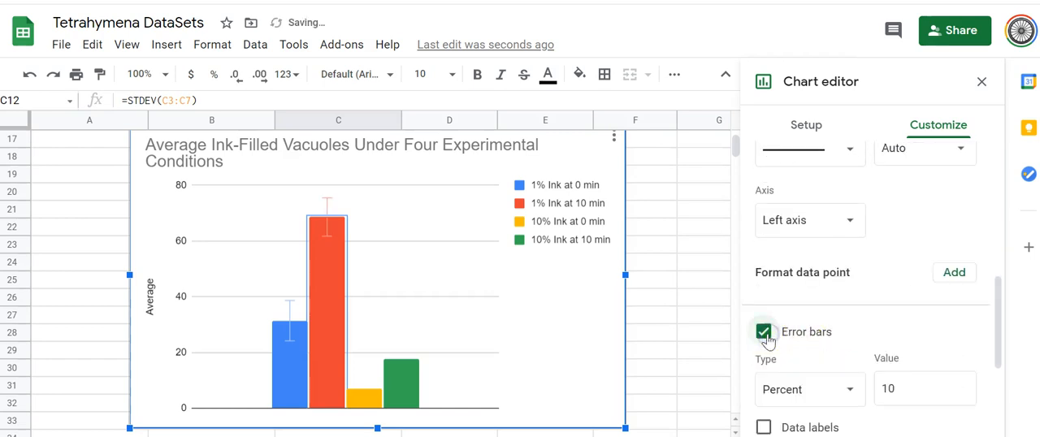
{"action": "scroll", "coordinate": [867, 366], "scroll_direction": "down", "scroll_amount": 1}
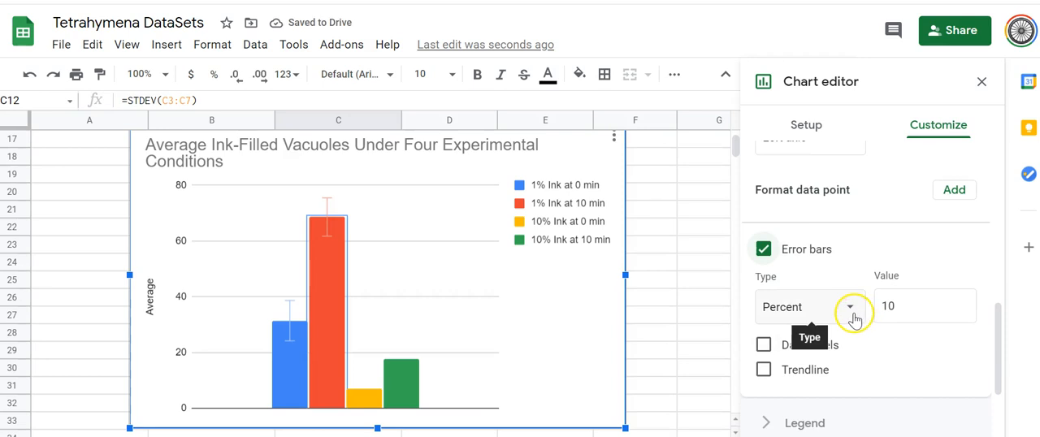
{"action": "left_click", "coordinate": [850, 312]}
{"action": "left_click", "coordinate": [826, 274]}
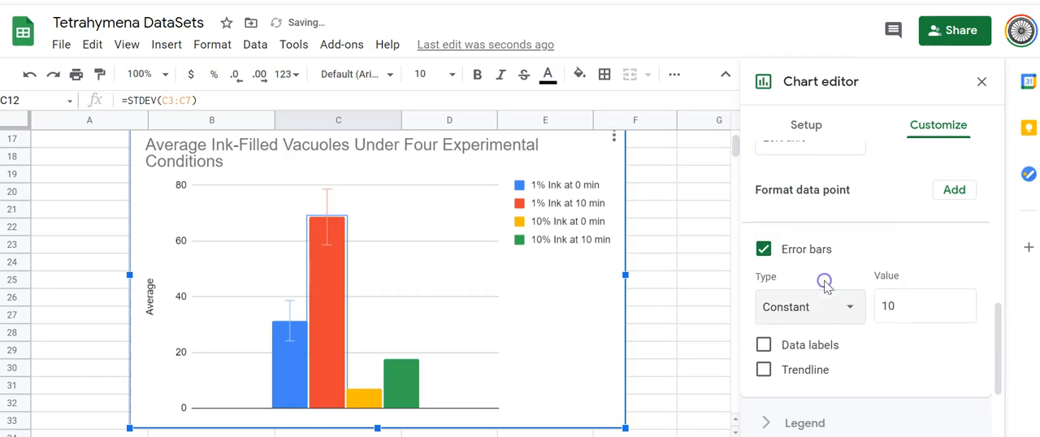
{"action": "left_click_drag", "start_coordinate": [908, 301], "coordinate": [879, 309]}
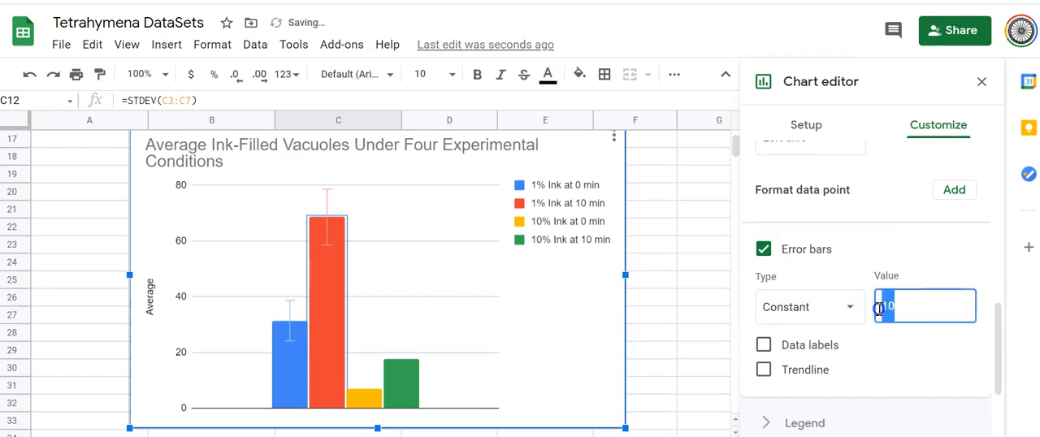
{"action": "key", "text": "ctrl+v"}
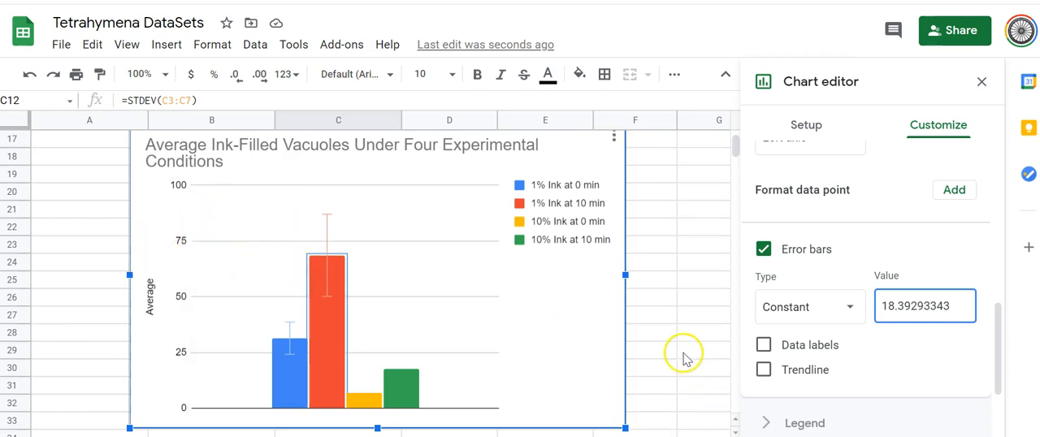
Step: Copy the standard deviation in cell D12 and open the series settings for the 10% Ink at 0 min column
{"action": "scroll", "coordinate": [673, 352], "scroll_direction": "up", "scroll_amount": 5}
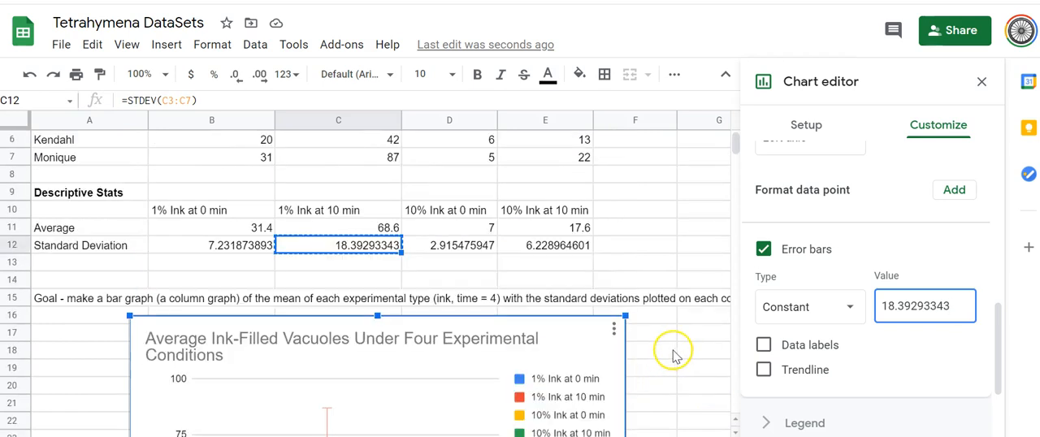
{"action": "left_click", "coordinate": [467, 255]}
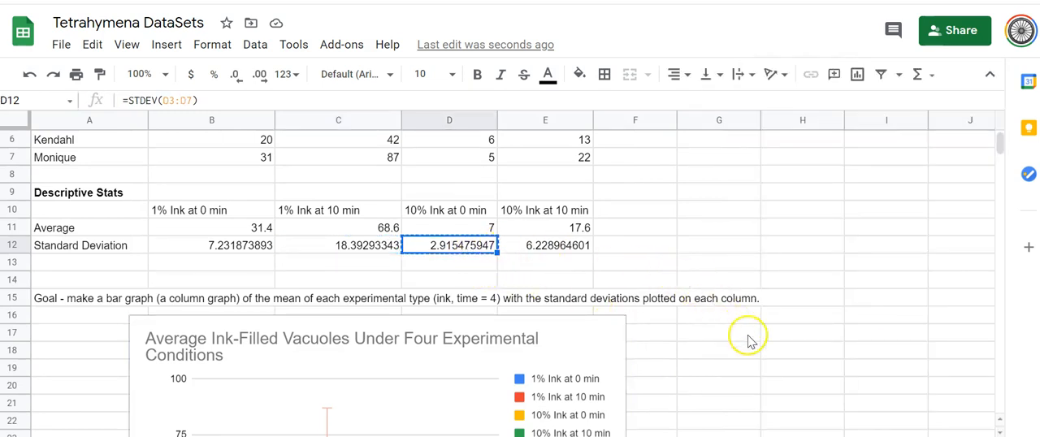
{"action": "scroll", "coordinate": [738, 333], "scroll_direction": "down", "scroll_amount": 5}
{"action": "left_click", "coordinate": [365, 337]}
{"action": "double_click", "coordinate": [366, 337]}
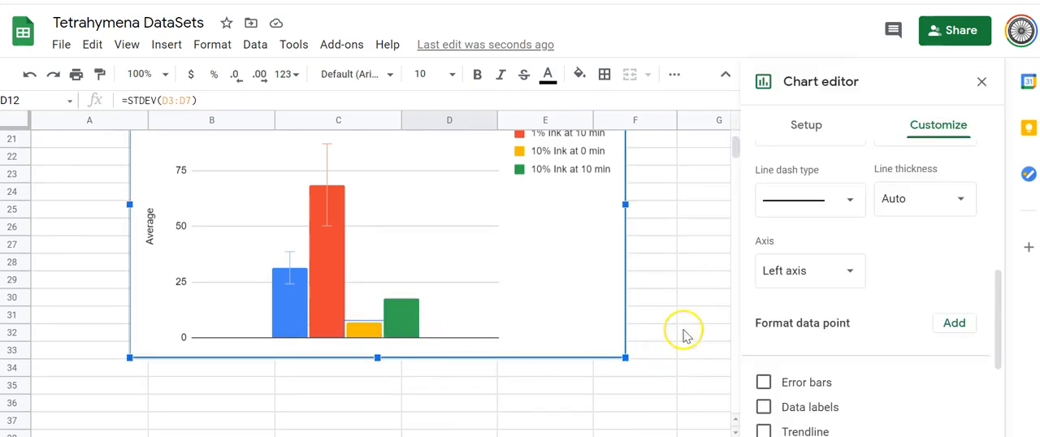
Step: Add error bars to the 10% Ink at 0 min series, using type Constant and the copied value 2.915475947
{"action": "scroll", "coordinate": [847, 339], "scroll_direction": "up", "scroll_amount": 5}
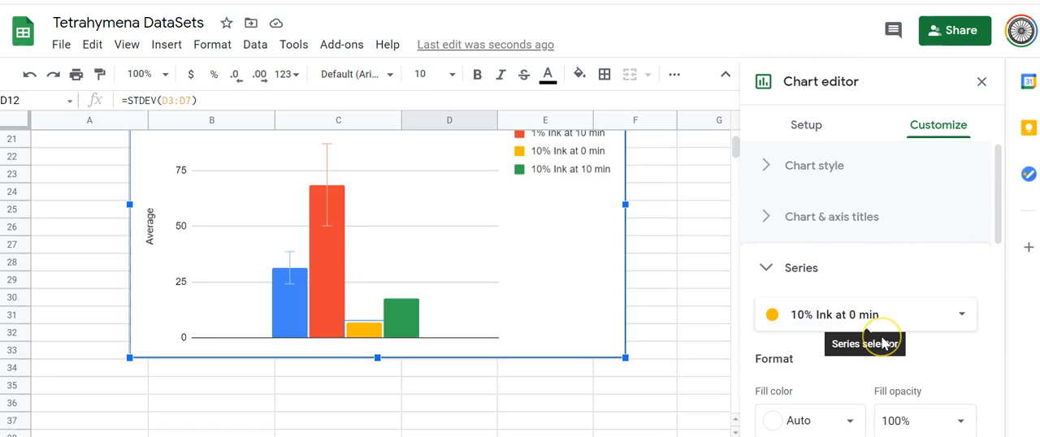
{"action": "scroll", "coordinate": [886, 362], "scroll_direction": "down", "scroll_amount": 3}
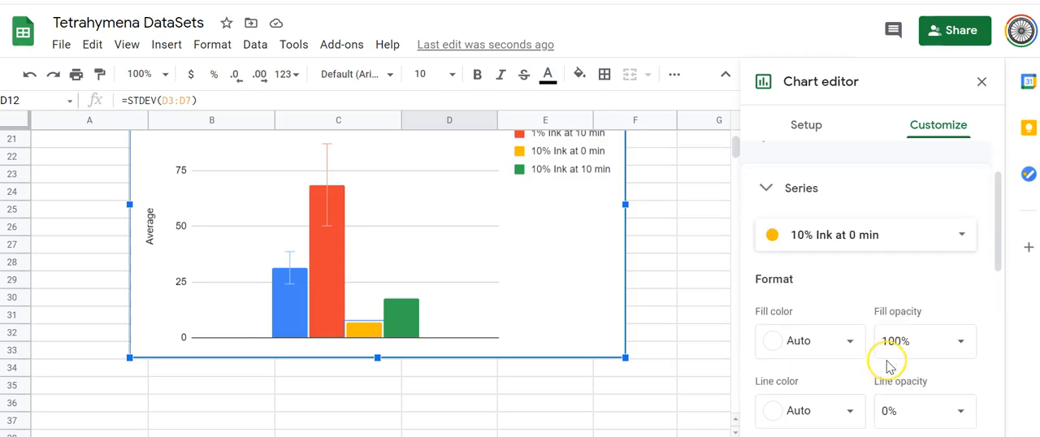
{"action": "scroll", "coordinate": [888, 366], "scroll_direction": "down", "scroll_amount": 2}
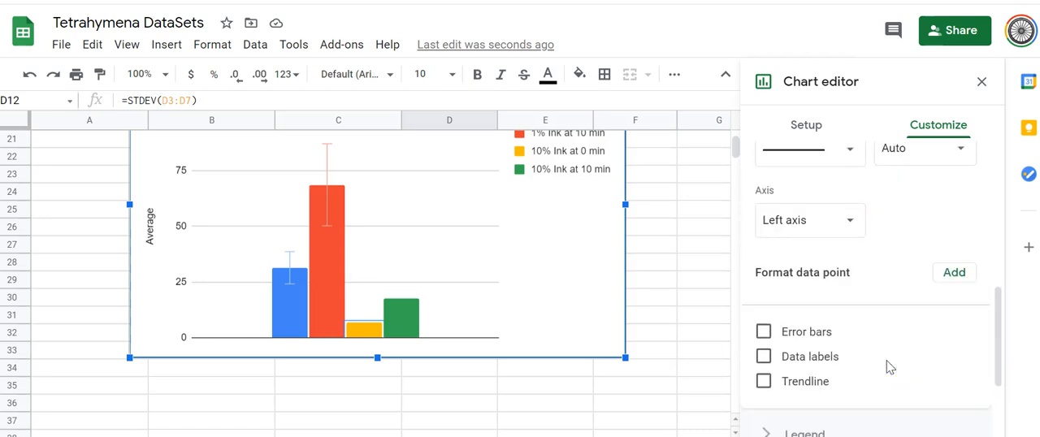
{"action": "left_click", "coordinate": [763, 331]}
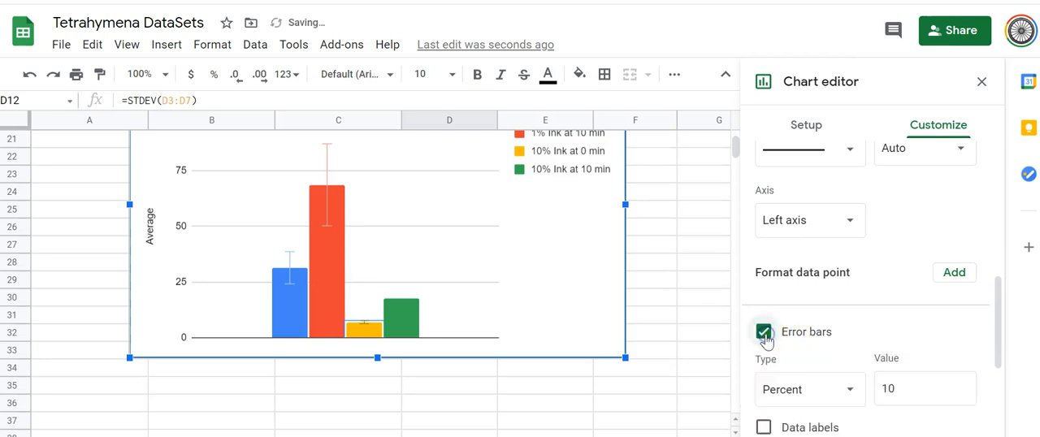
{"action": "left_click", "coordinate": [846, 395]}
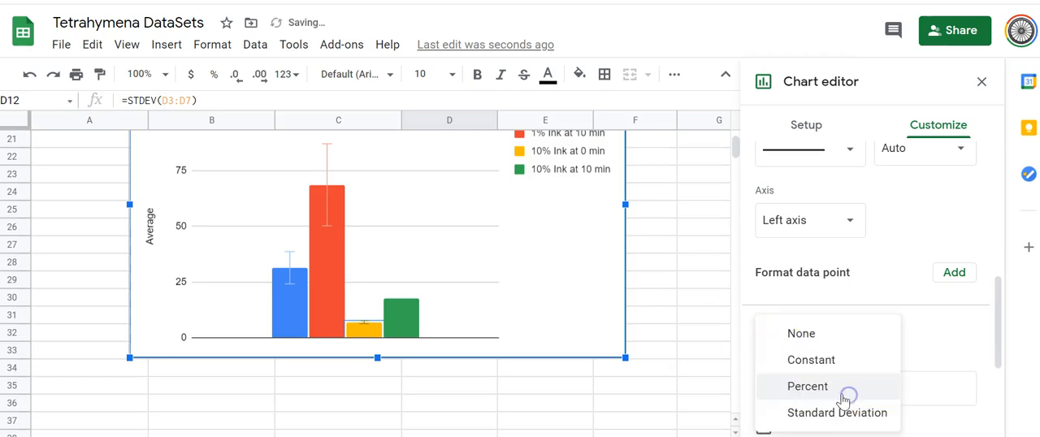
{"action": "left_click", "coordinate": [816, 362]}
{"action": "double_click", "coordinate": [884, 388]}
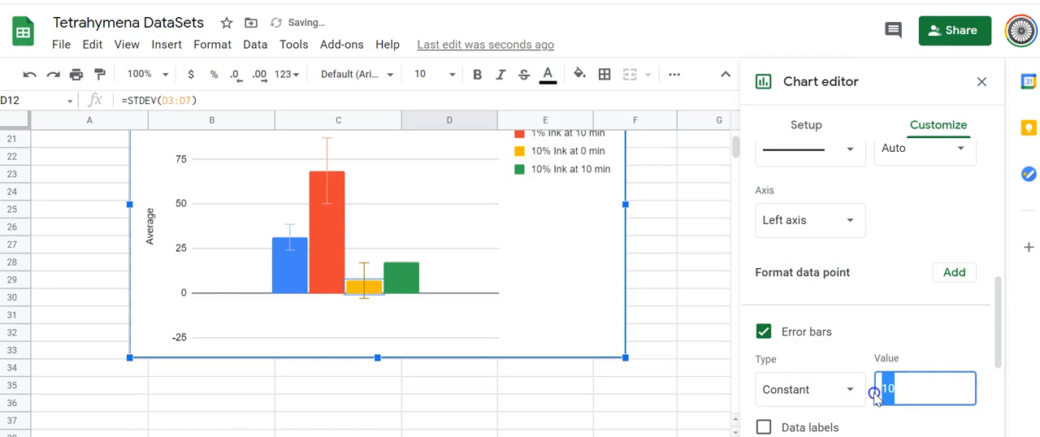
{"action": "key", "text": "ctrl+v"}
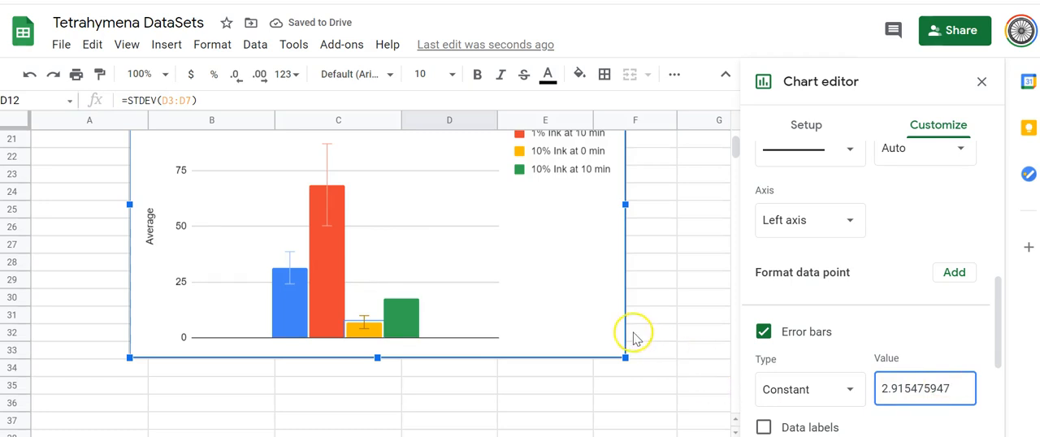
{"action": "left_click", "coordinate": [704, 320]}
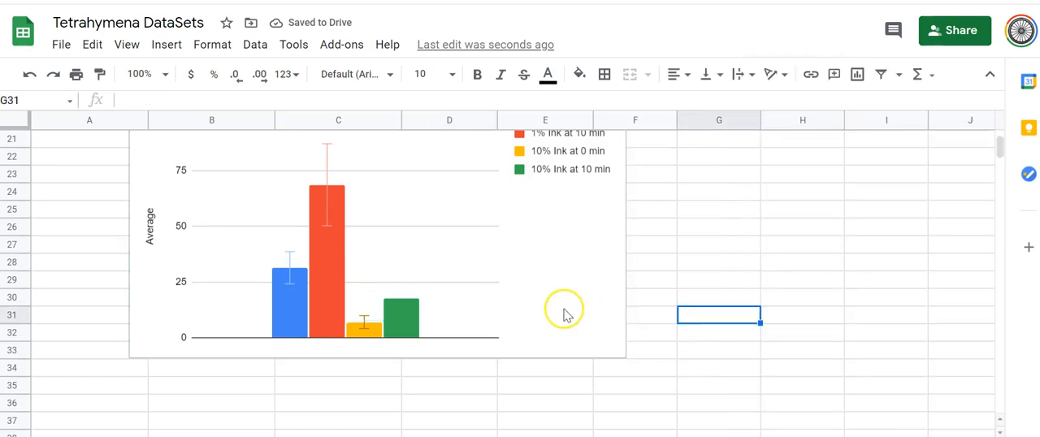
{"action": "left_click", "coordinate": [690, 383]}
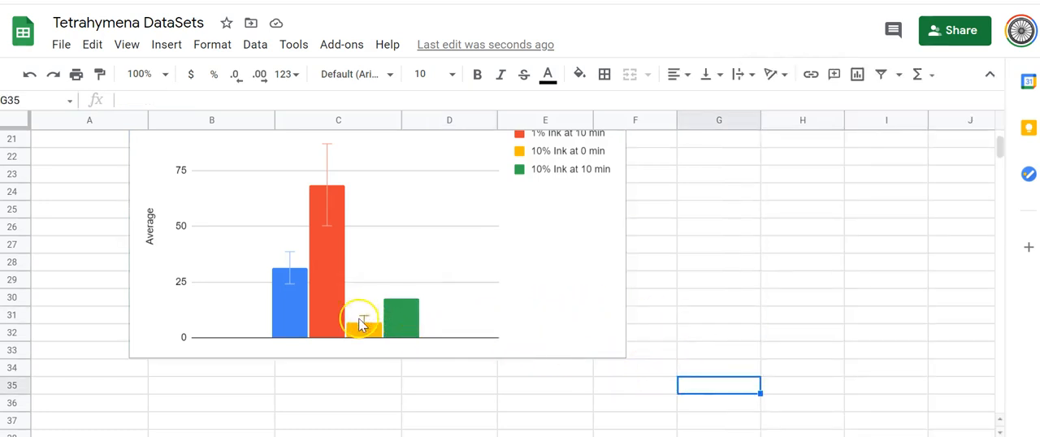
Step: Copy the standard deviation in cell E12 and open the series settings for the 10% Ink at 10 min column
{"action": "scroll", "coordinate": [575, 329], "scroll_direction": "up", "scroll_amount": 3}
{"action": "left_click", "coordinate": [558, 180]}
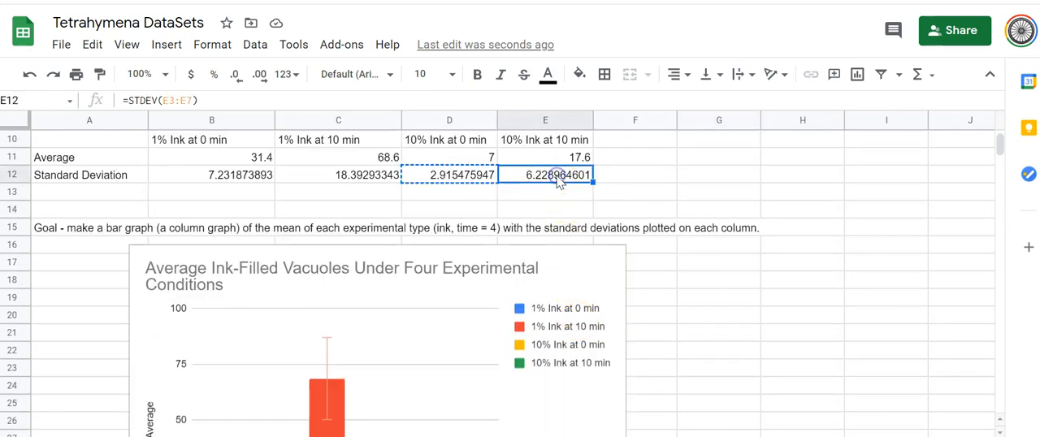
{"action": "key", "text": "ctrl+c"}
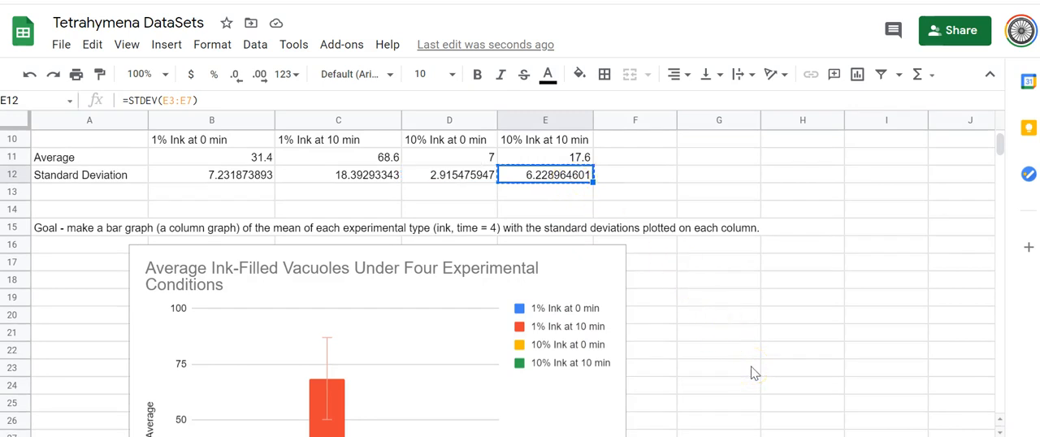
{"action": "scroll", "coordinate": [752, 373], "scroll_direction": "down", "scroll_amount": 5}
{"action": "left_click", "coordinate": [395, 325]}
{"action": "mouse_move", "coordinate": [411, 307]}
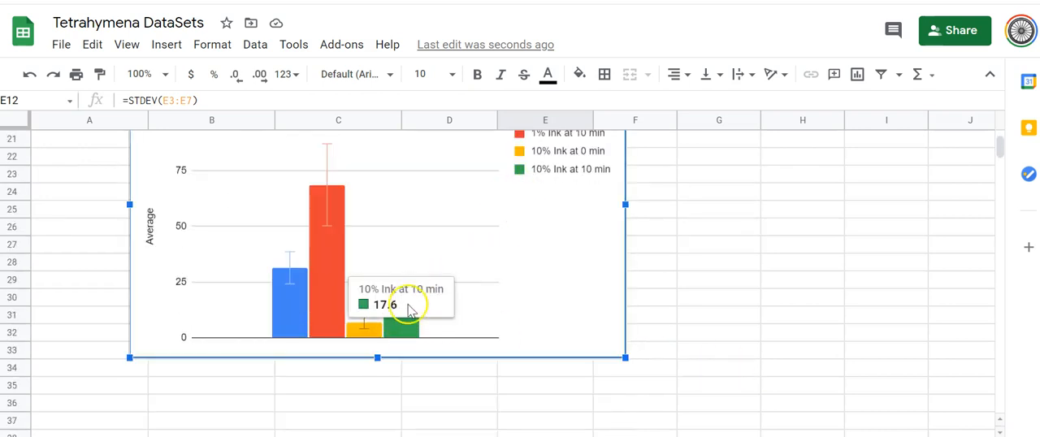
{"action": "double_click", "coordinate": [408, 329]}
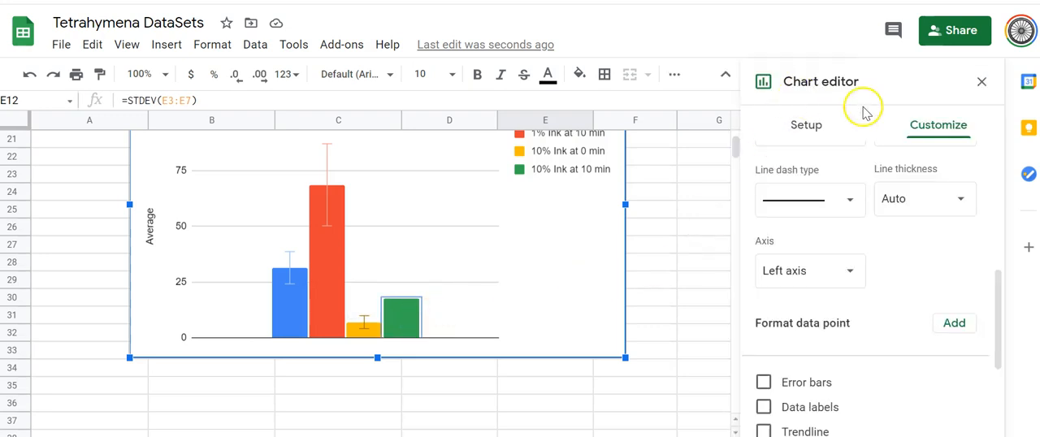
Step: Add error bars to the 10% Ink at 10 min series, using type Constant and the copied value 6.228964601
{"action": "scroll", "coordinate": [924, 248], "scroll_direction": "down", "scroll_amount": 2}
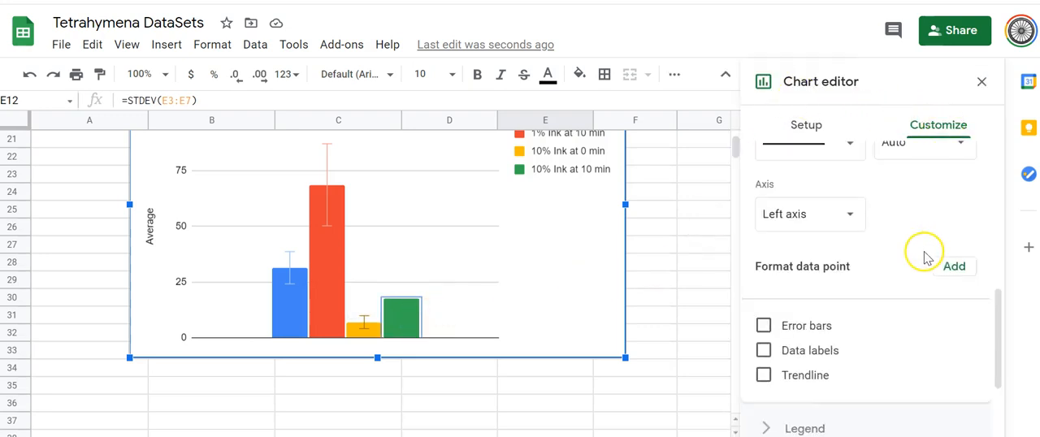
{"action": "scroll", "coordinate": [923, 252], "scroll_direction": "up", "scroll_amount": 3}
{"action": "scroll", "coordinate": [923, 260], "scroll_direction": "up", "scroll_amount": 3}
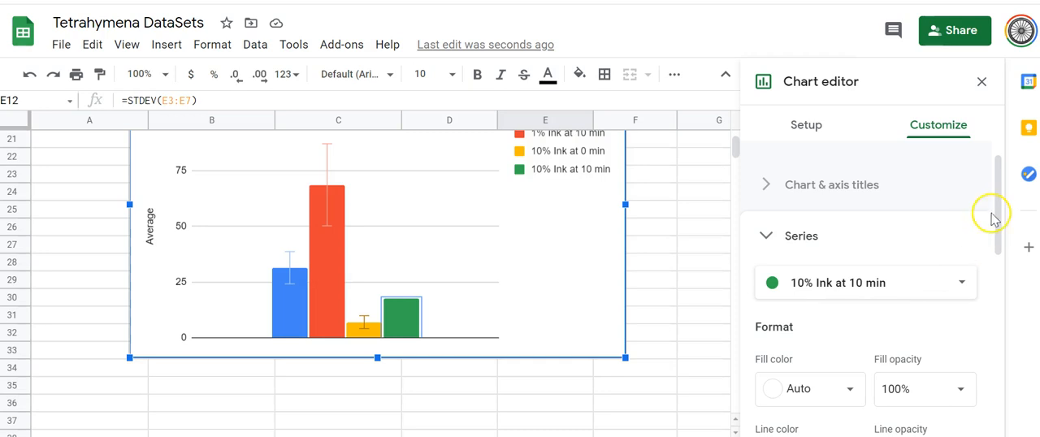
{"action": "left_click_drag", "start_coordinate": [994, 215], "coordinate": [999, 342]}
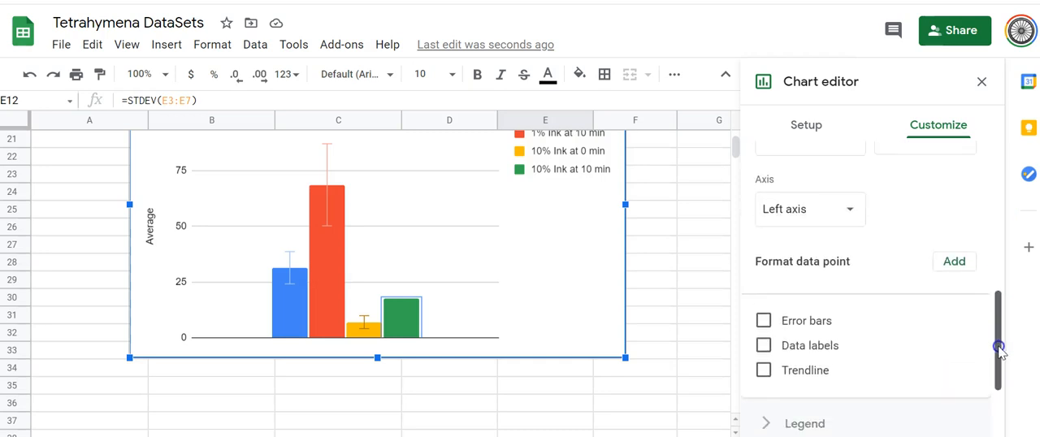
{"action": "left_click", "coordinate": [763, 322]}
{"action": "scroll", "coordinate": [885, 358], "scroll_direction": "down", "scroll_amount": 1}
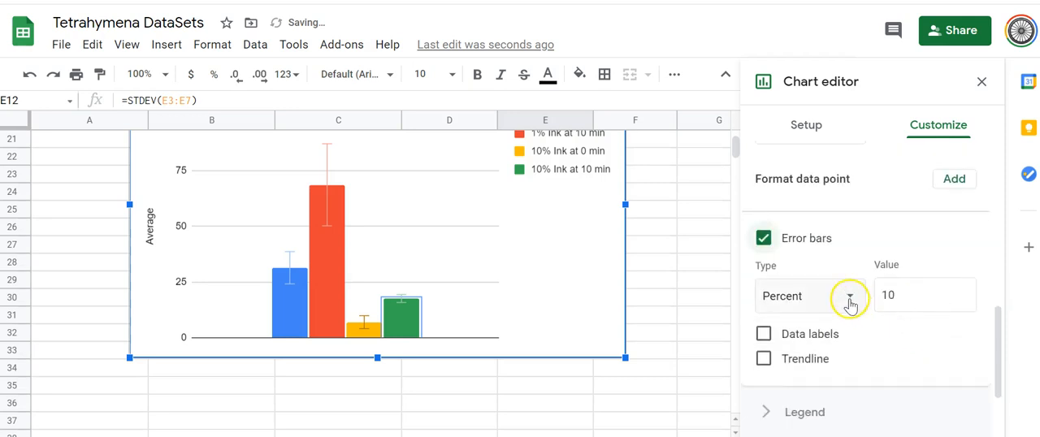
{"action": "left_click", "coordinate": [849, 298]}
{"action": "left_click", "coordinate": [805, 270]}
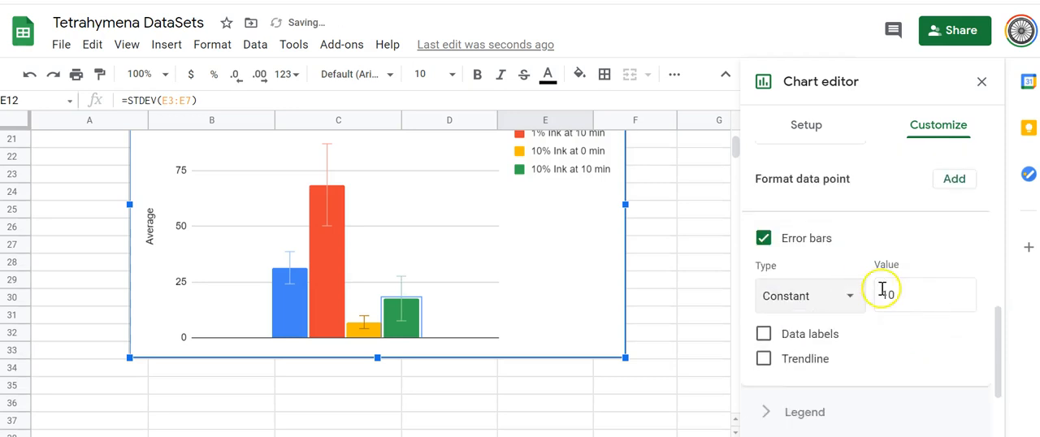
{"action": "double_click", "coordinate": [883, 299]}
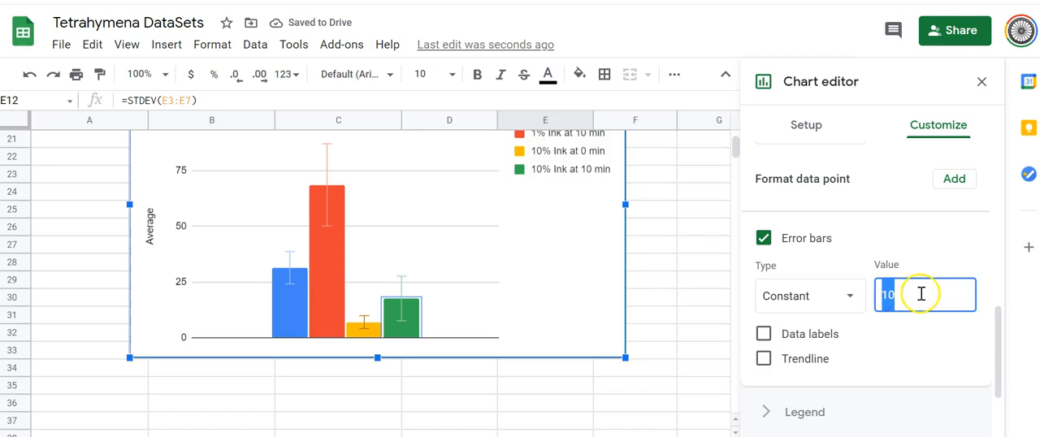
{"action": "key", "text": "ctrl+v"}
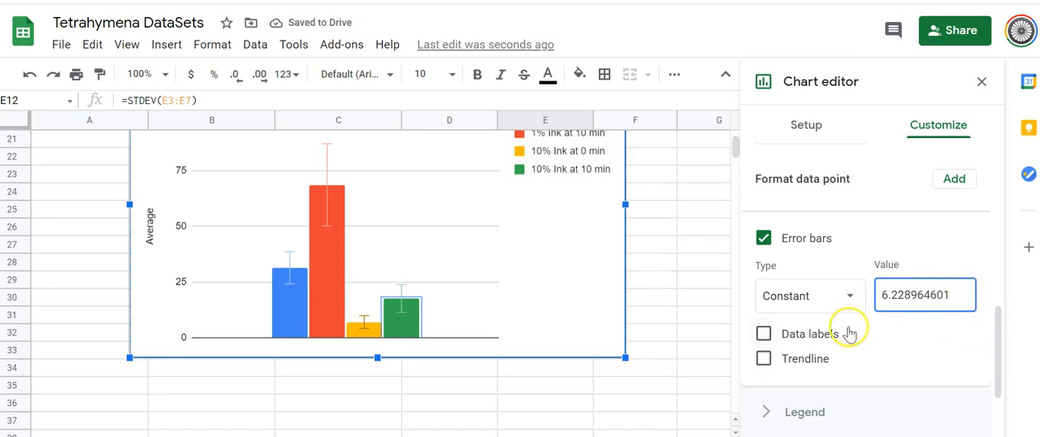
{"action": "left_click", "coordinate": [680, 331]}
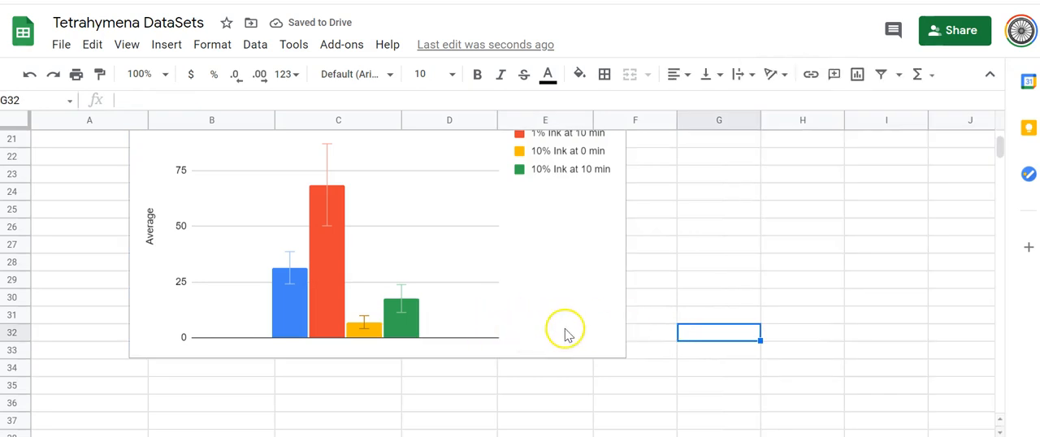
Step: Open the chart and axis titles settings of the average ink-filled vacuoles chart
{"action": "scroll", "coordinate": [564, 330], "scroll_direction": "up", "scroll_amount": 3}
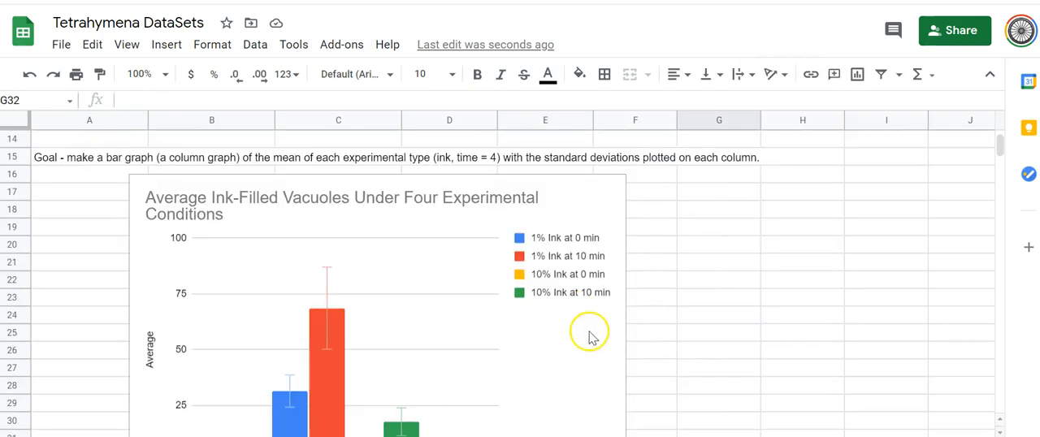
{"action": "scroll", "coordinate": [593, 336], "scroll_direction": "down", "scroll_amount": 1}
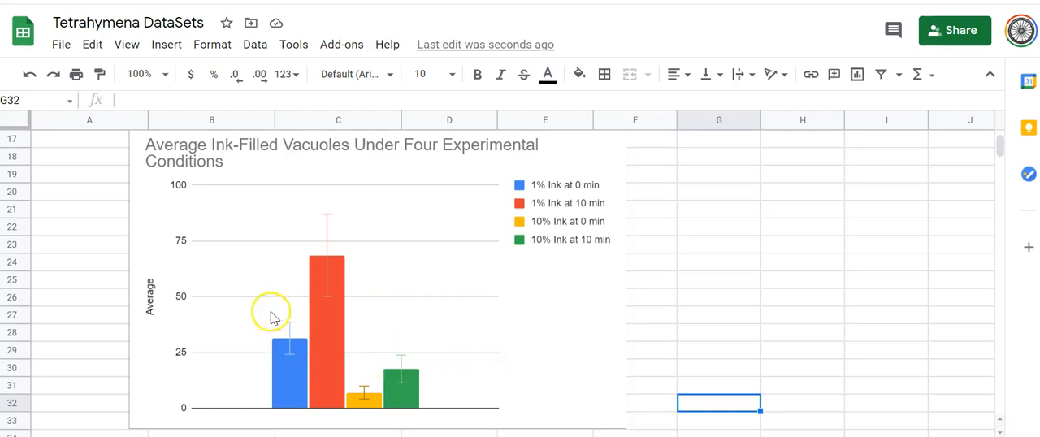
{"action": "left_click", "coordinate": [150, 299]}
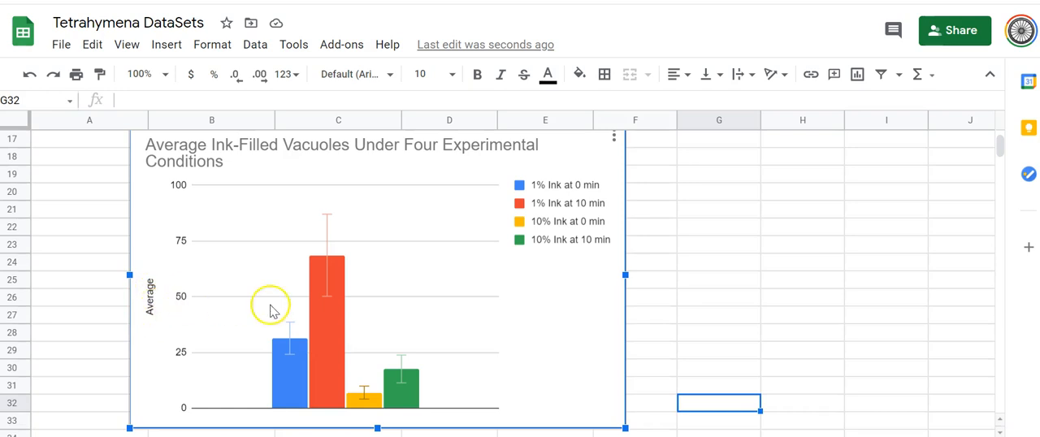
{"action": "scroll", "coordinate": [855, 325], "scroll_direction": "up", "scroll_amount": 3}
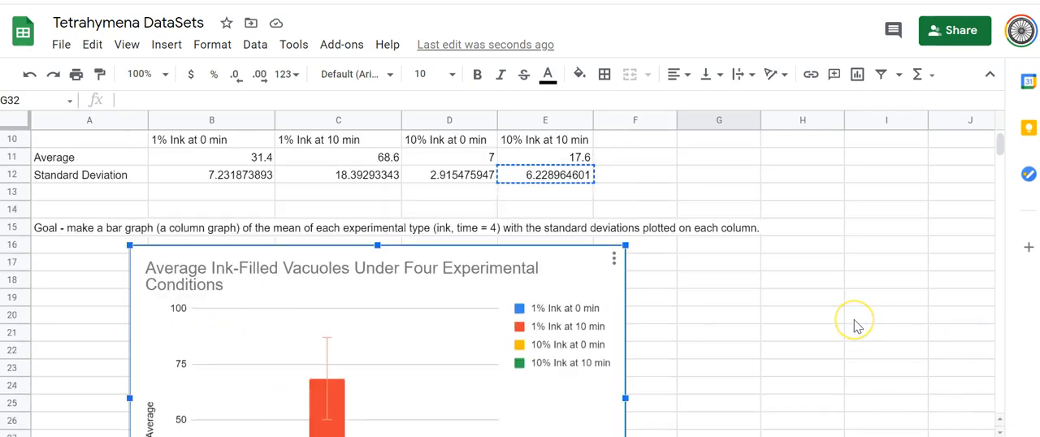
{"action": "double_click", "coordinate": [567, 399]}
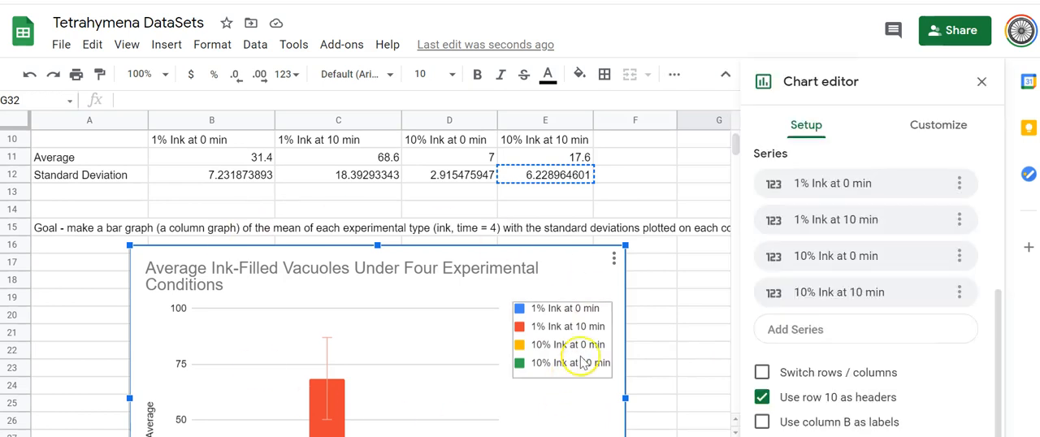
{"action": "left_click", "coordinate": [951, 134]}
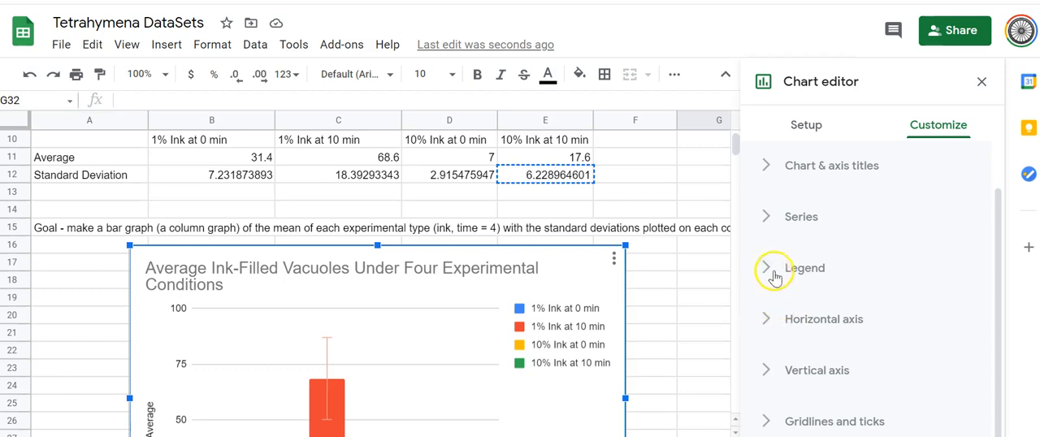
{"action": "left_click", "coordinate": [768, 168]}
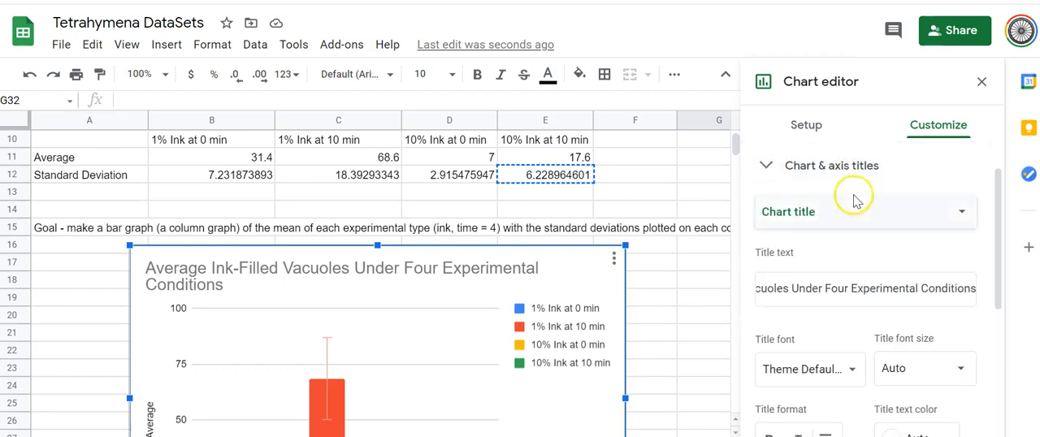
Step: Set the chart's vertical axis title to "Average Ink-Filled Vacuoles Counted"
{"action": "scroll", "coordinate": [905, 272], "scroll_direction": "down", "scroll_amount": 1}
{"action": "scroll", "coordinate": [902, 274], "scroll_direction": "down", "scroll_amount": 1}
{"action": "scroll", "coordinate": [902, 195], "scroll_direction": "up", "scroll_amount": 2}
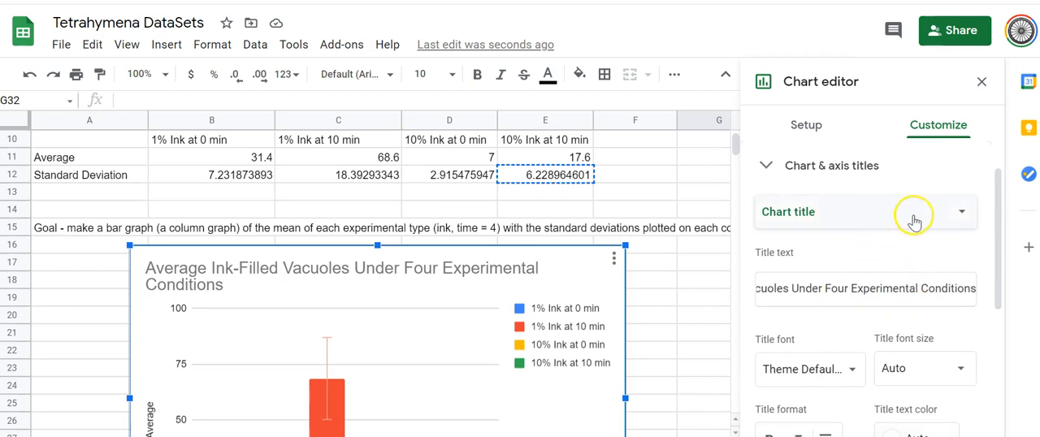
{"action": "left_click", "coordinate": [960, 214]}
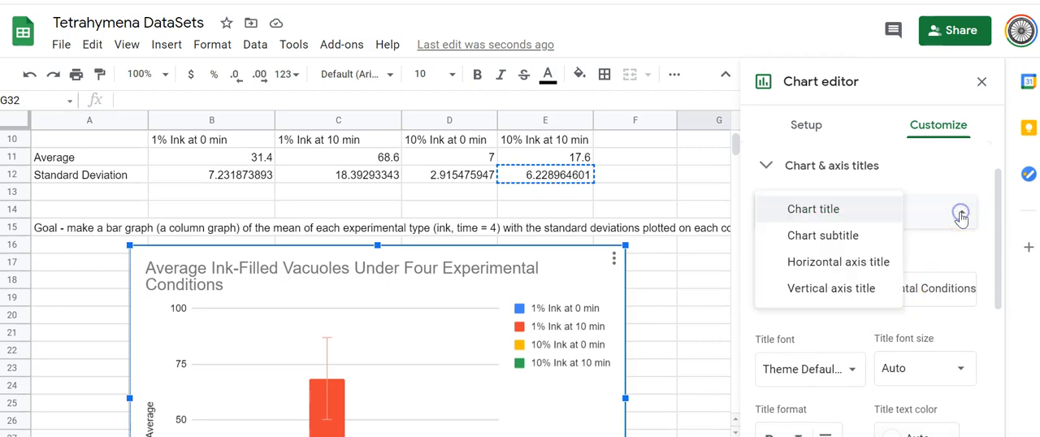
{"action": "left_click", "coordinate": [863, 298]}
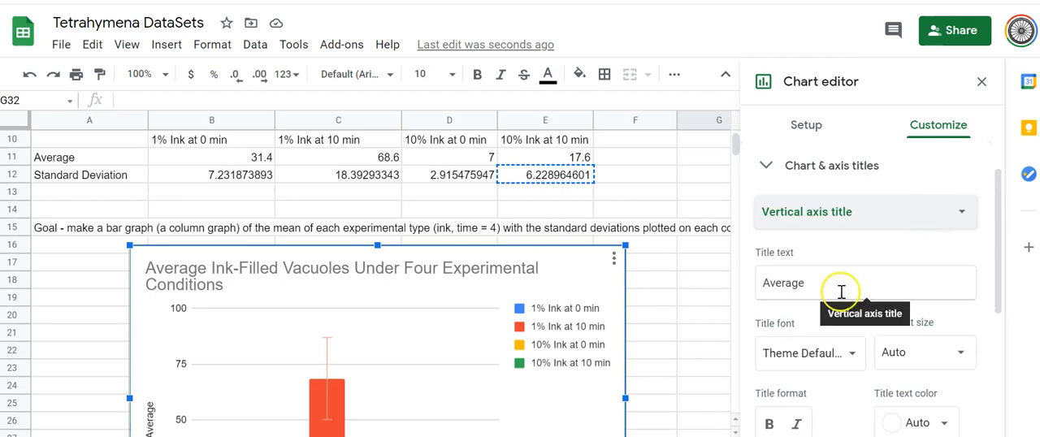
{"action": "left_click", "coordinate": [812, 286]}
{"action": "left_click_drag", "start_coordinate": [813, 286], "coordinate": [750, 288]}
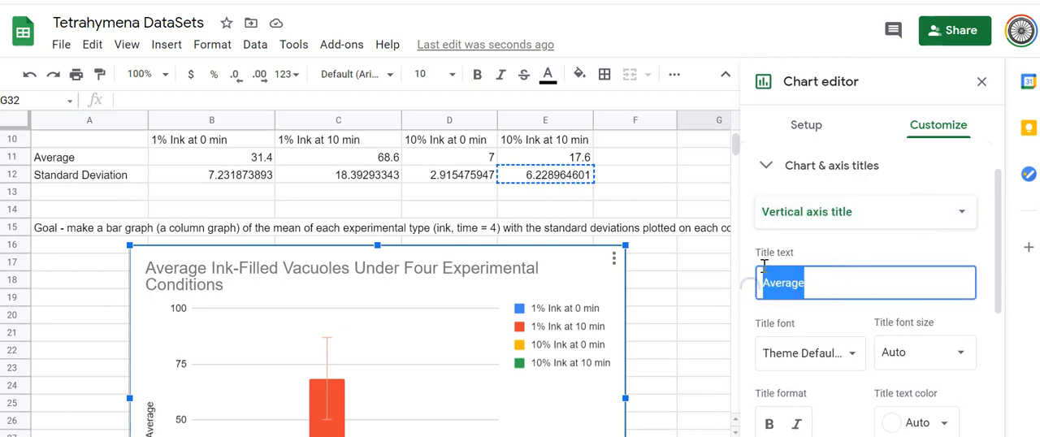
{"action": "type", "text": "A"}
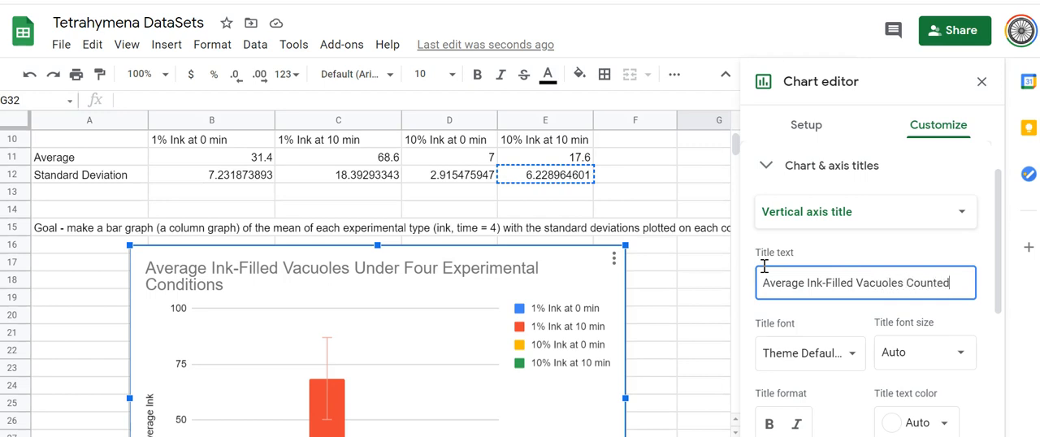
{"action": "left_click", "coordinate": [706, 324]}
{"action": "scroll", "coordinate": [704, 341], "scroll_direction": "down", "scroll_amount": 3}
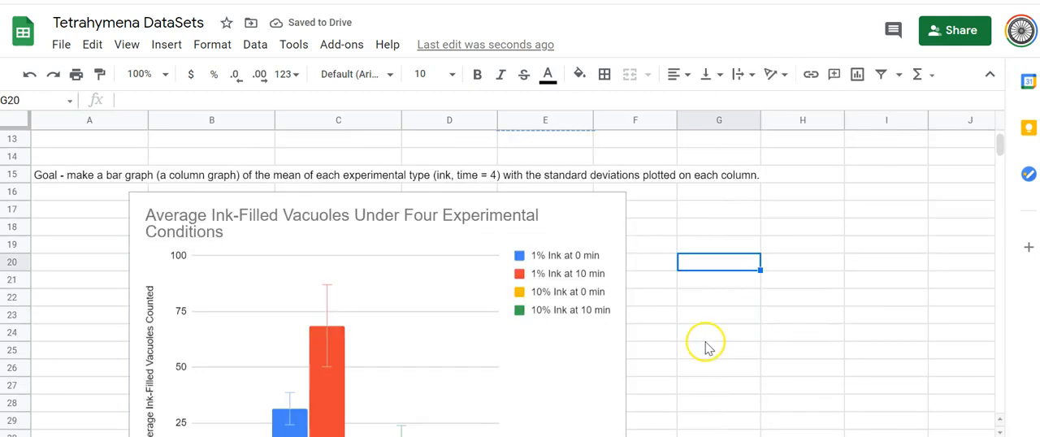
{"action": "scroll", "coordinate": [503, 356], "scroll_direction": "down", "scroll_amount": 2}
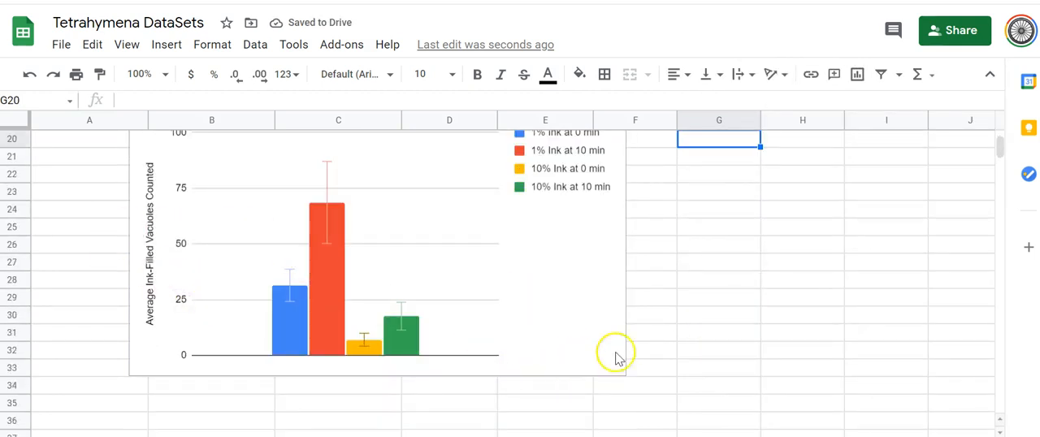
{"action": "scroll", "coordinate": [641, 351], "scroll_direction": "up", "scroll_amount": 1}
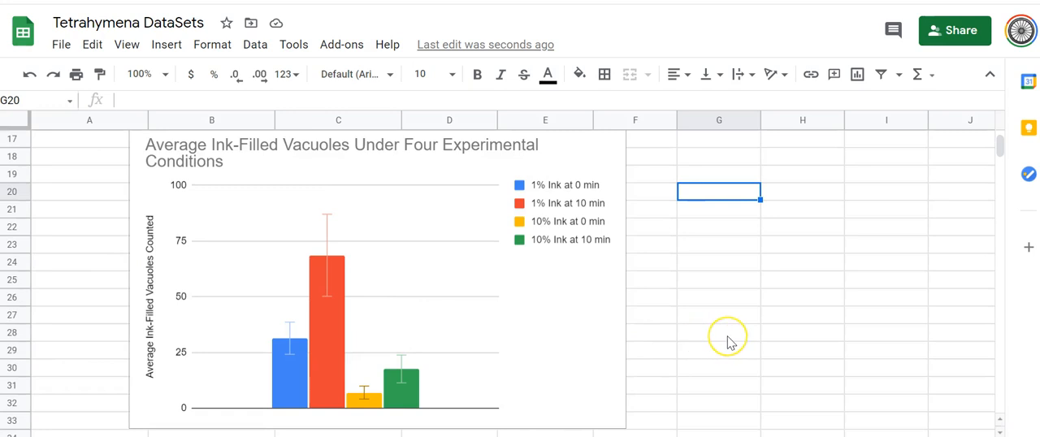